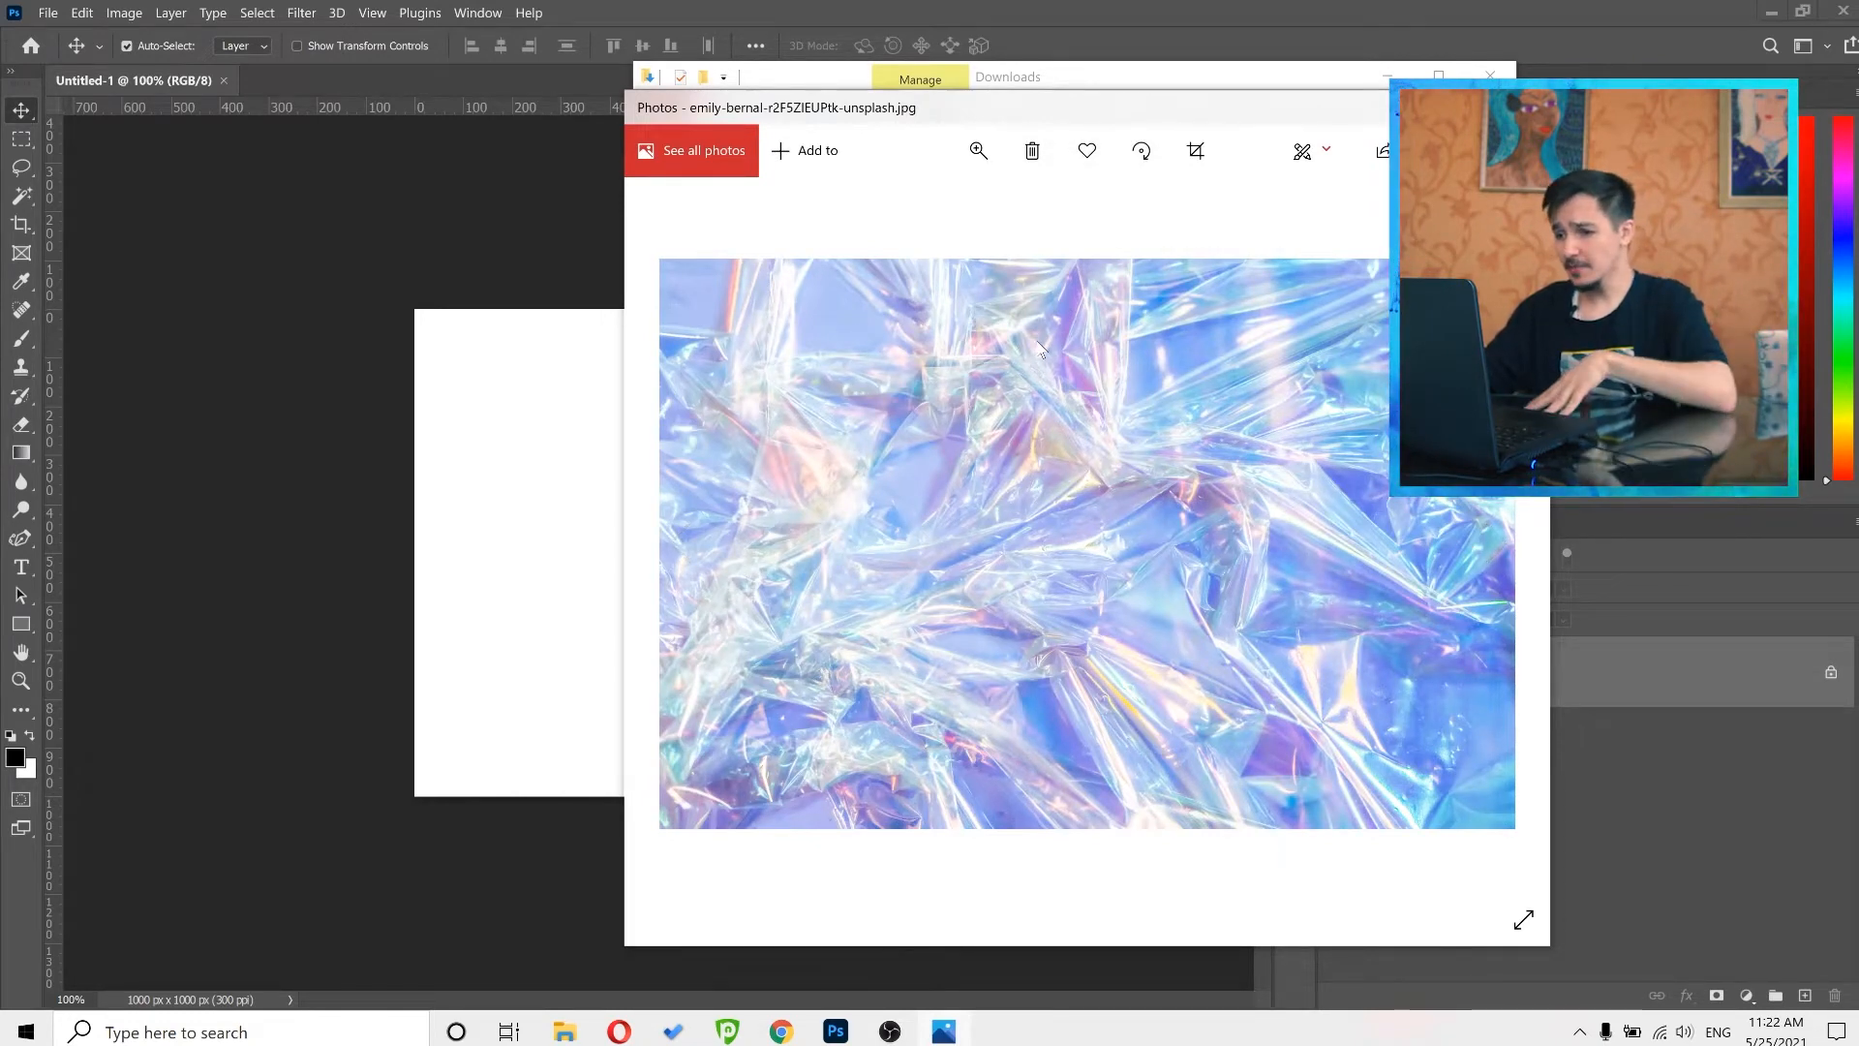
- Place the emily-bernal holographic foil image from the Downloads folder into the document and scale it to cover the whole canvas
left_click(1526, 107)
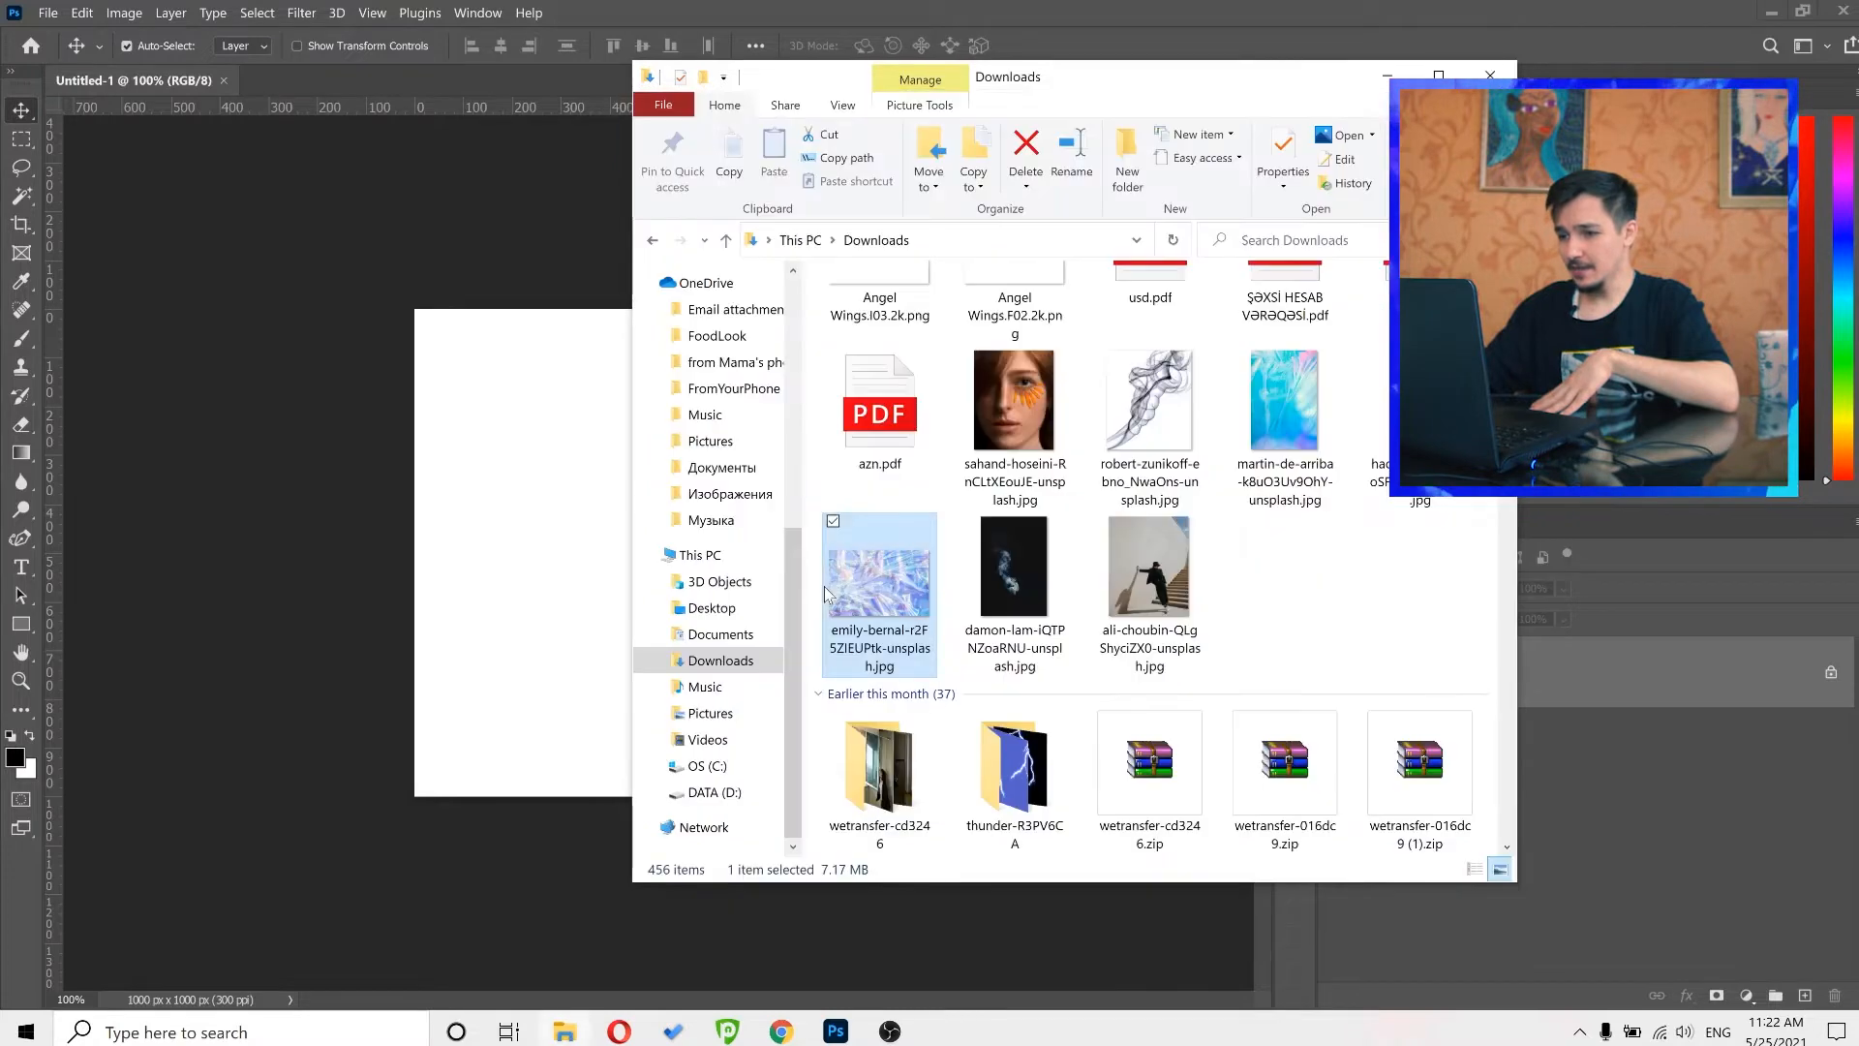
left_click_drag(869, 587, 471, 484)
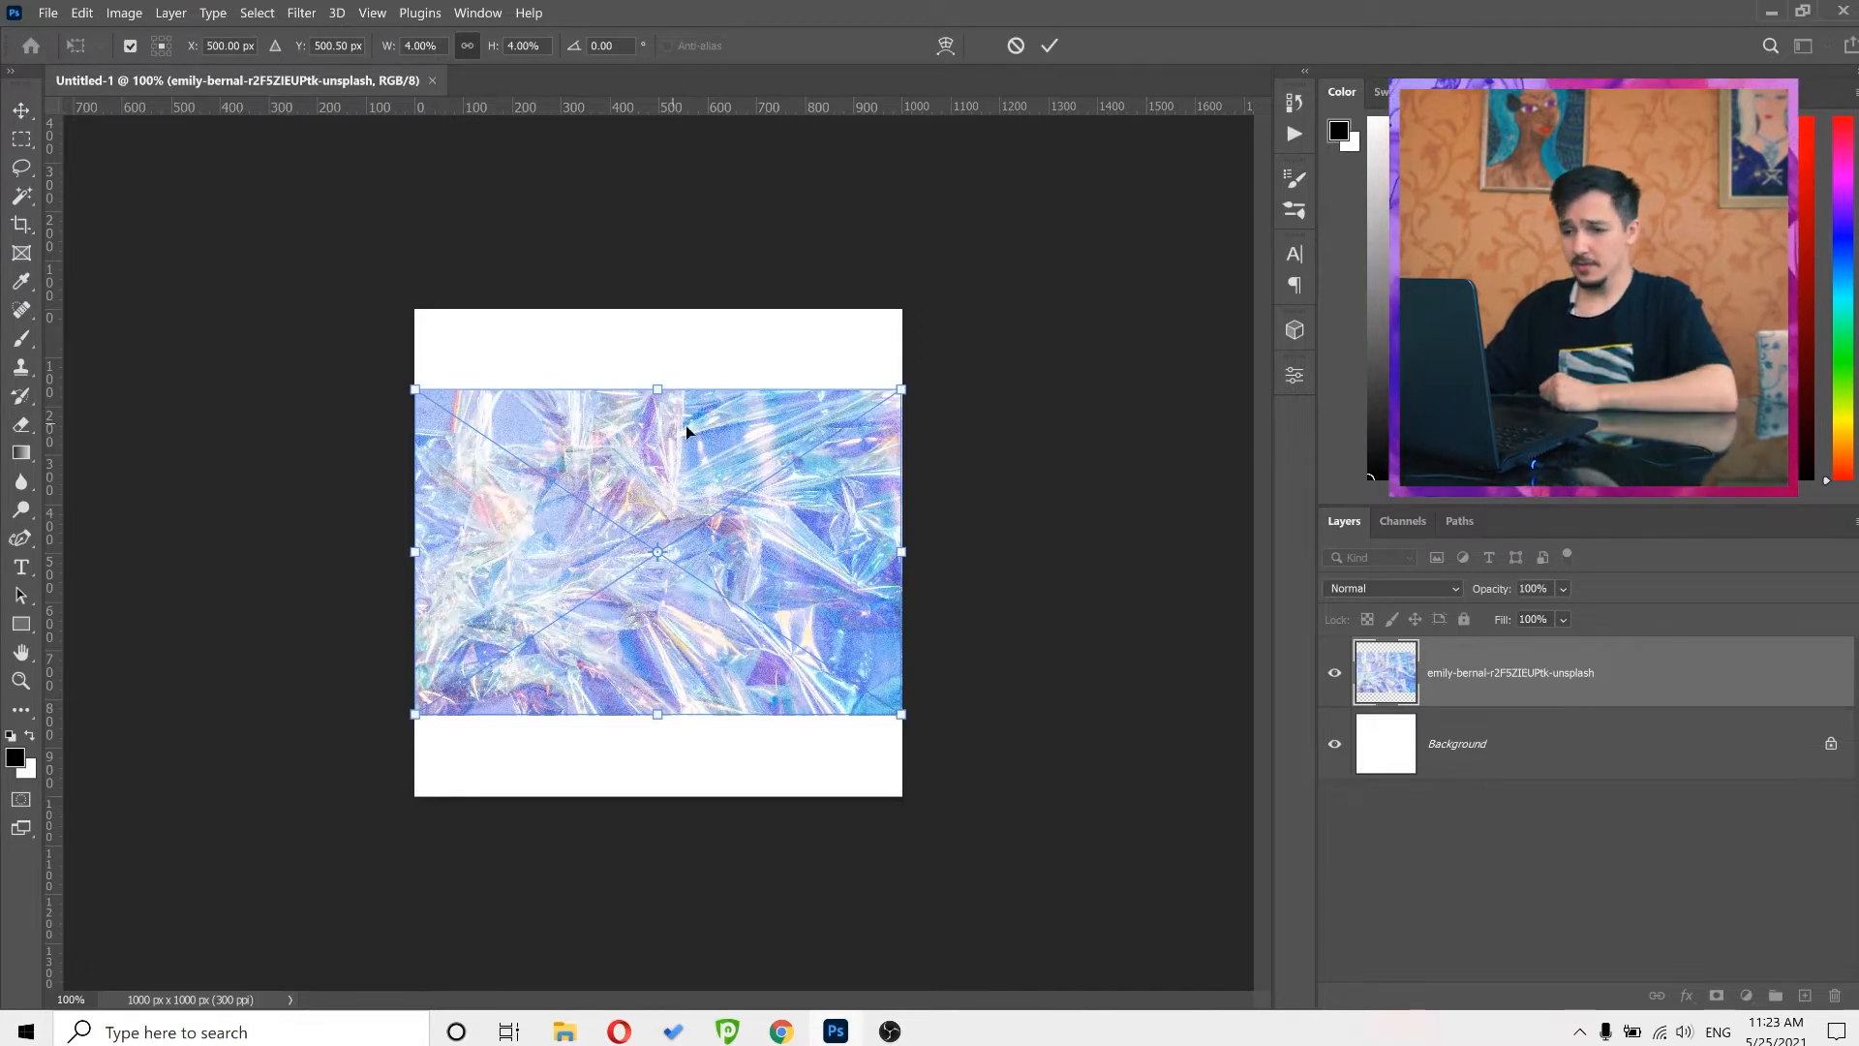
left_click_drag(659, 350, 659, 168)
left_click_drag(705, 417, 669, 495)
left_click(1053, 44)
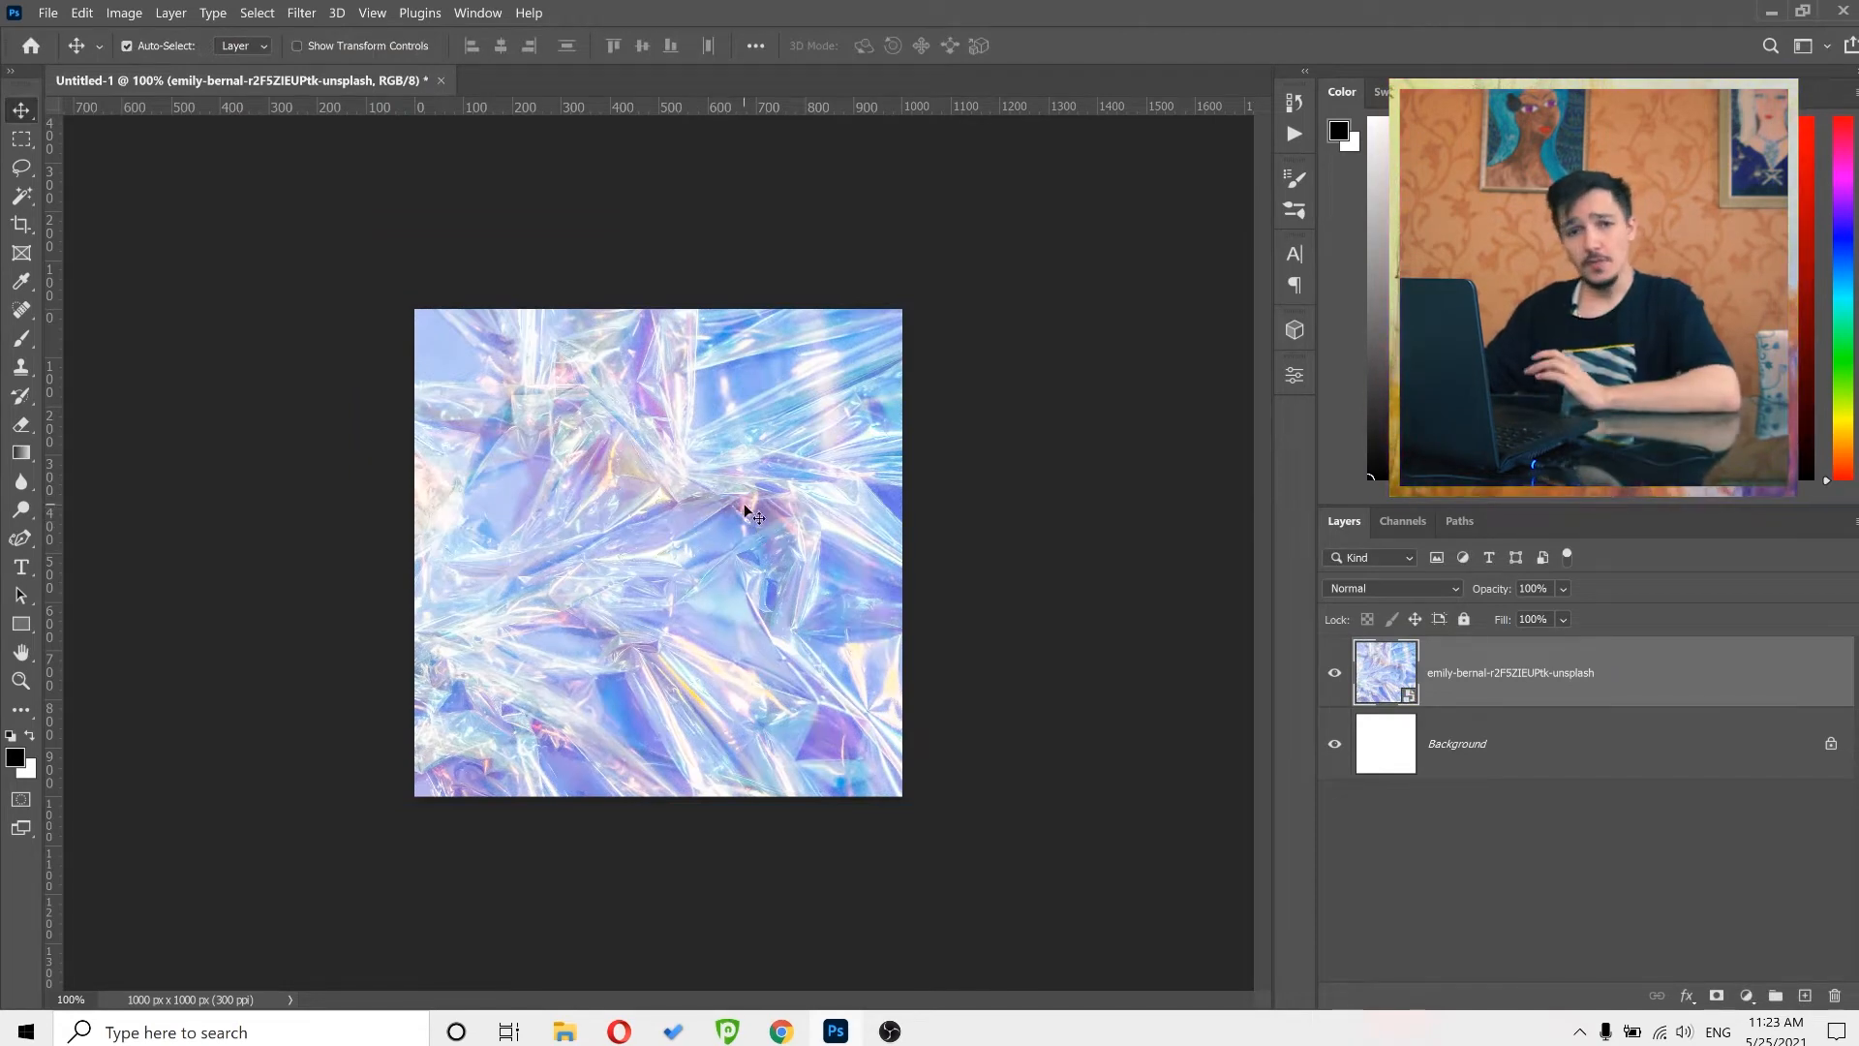
- Create a Sphere mesh preset from the foil layer without switching to the 3D workspace
left_click(336, 12)
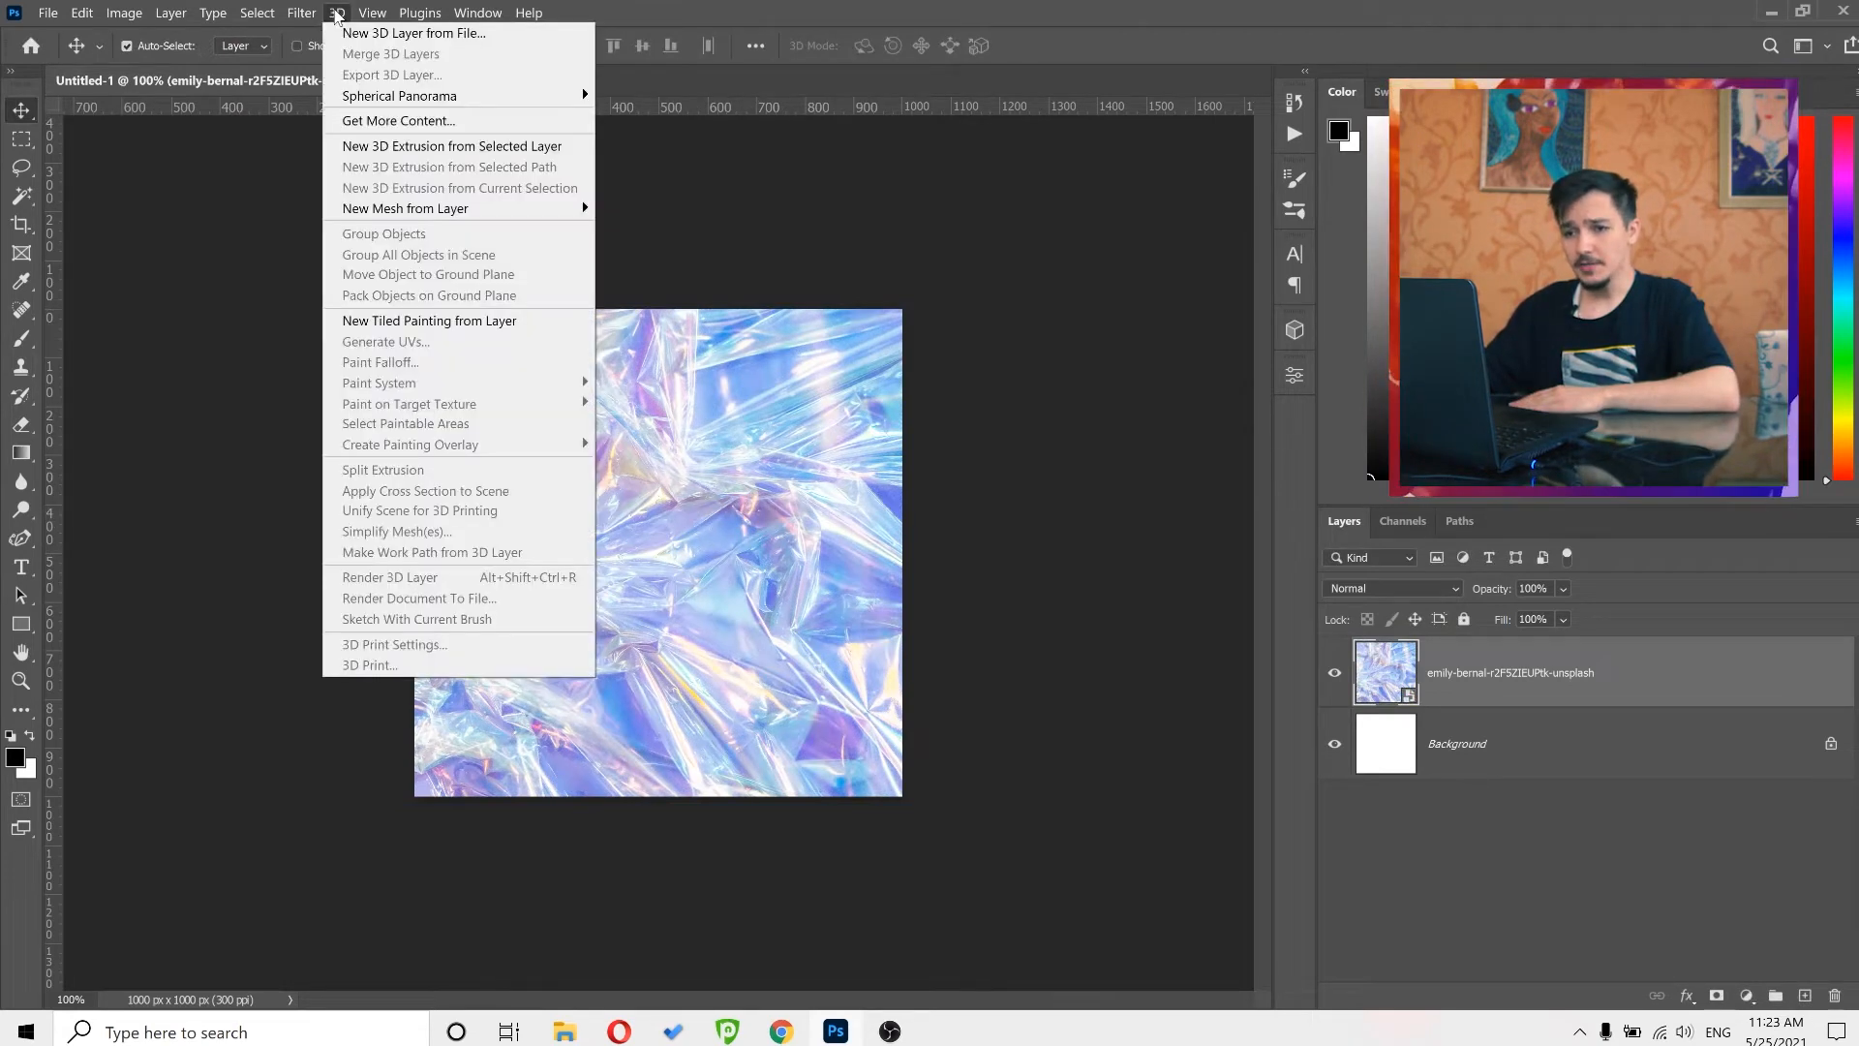
mouse_move(510, 210)
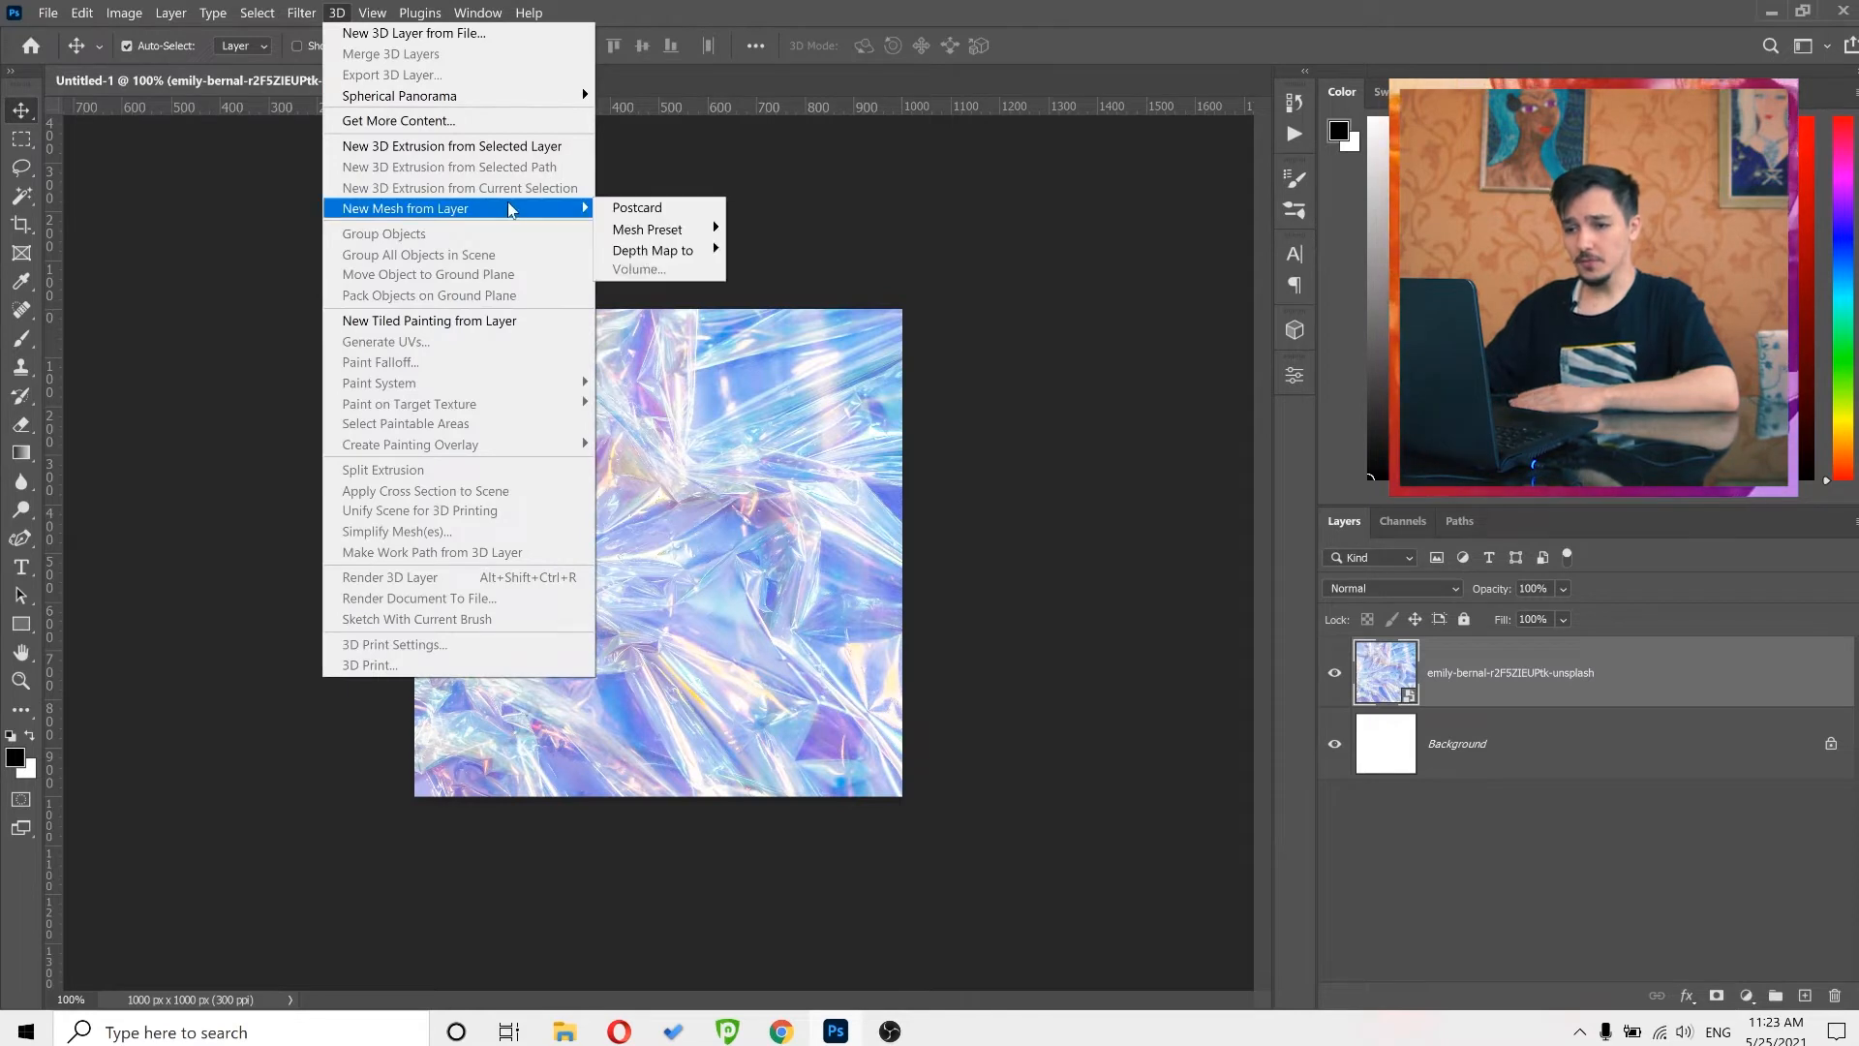
mouse_move(678, 229)
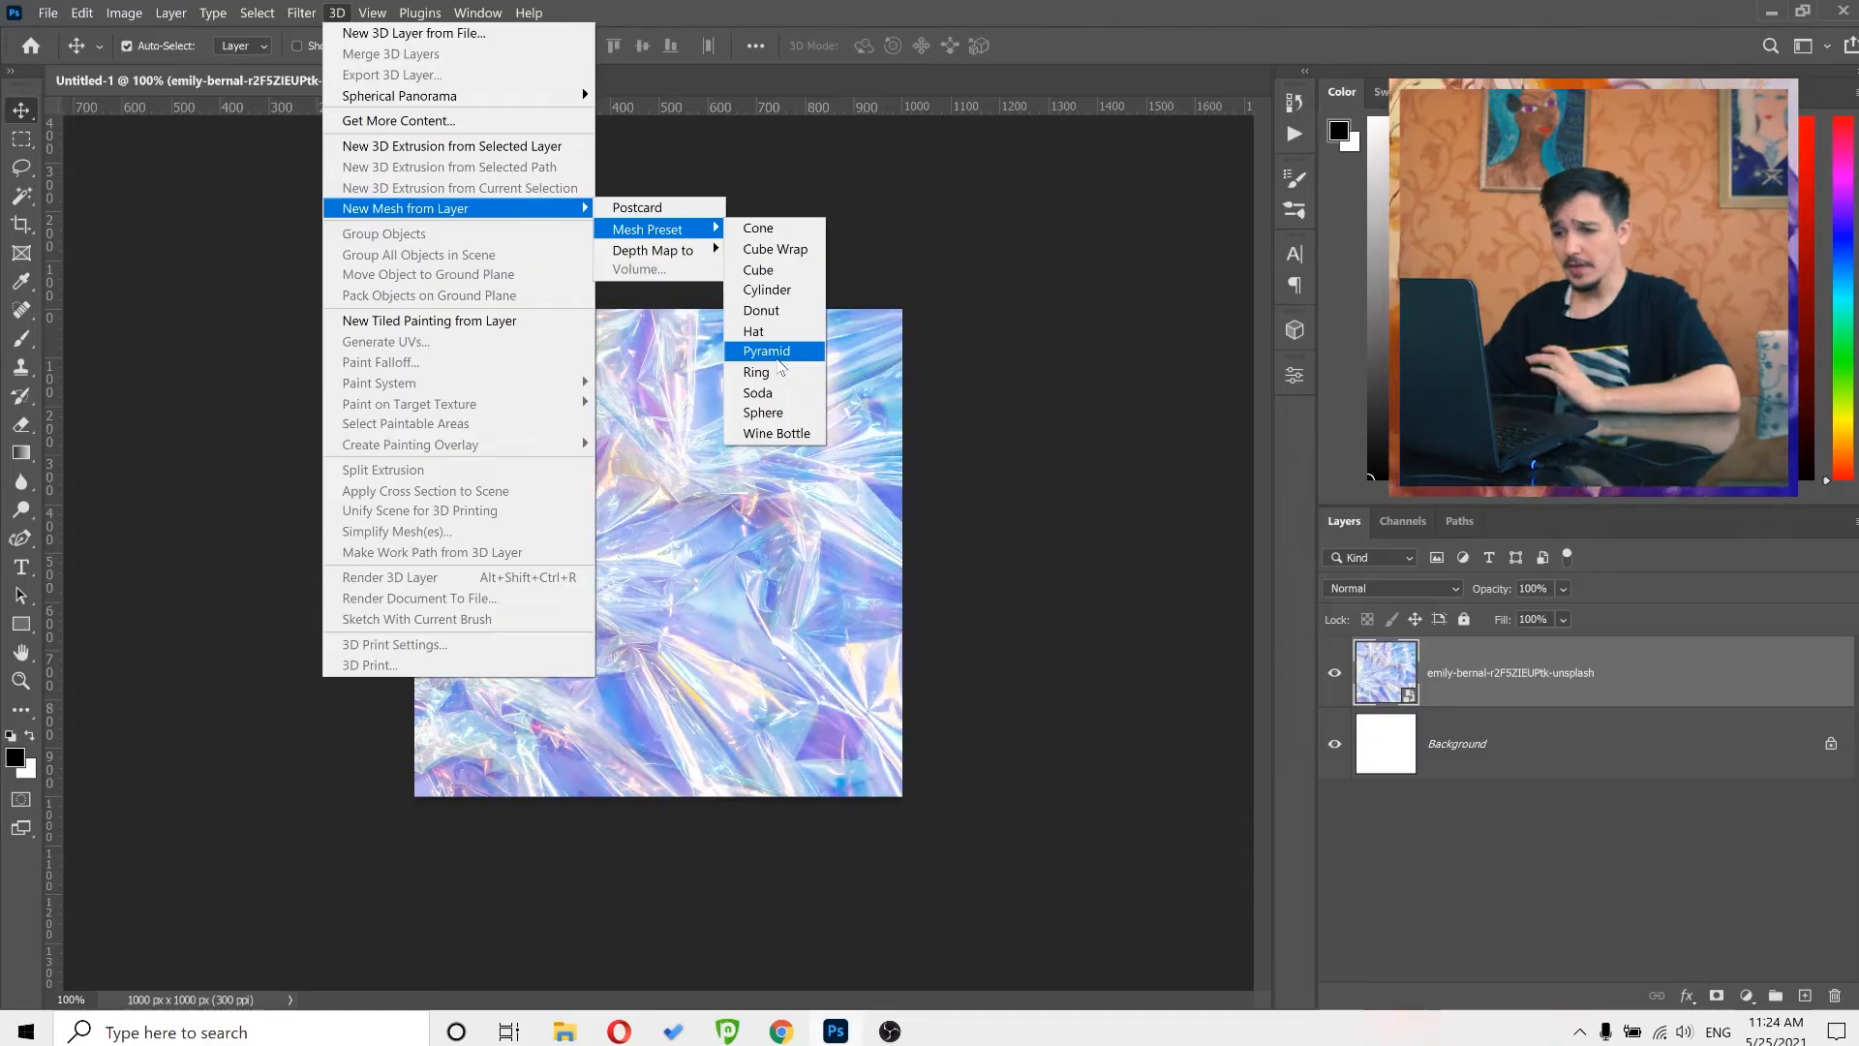
left_click(779, 412)
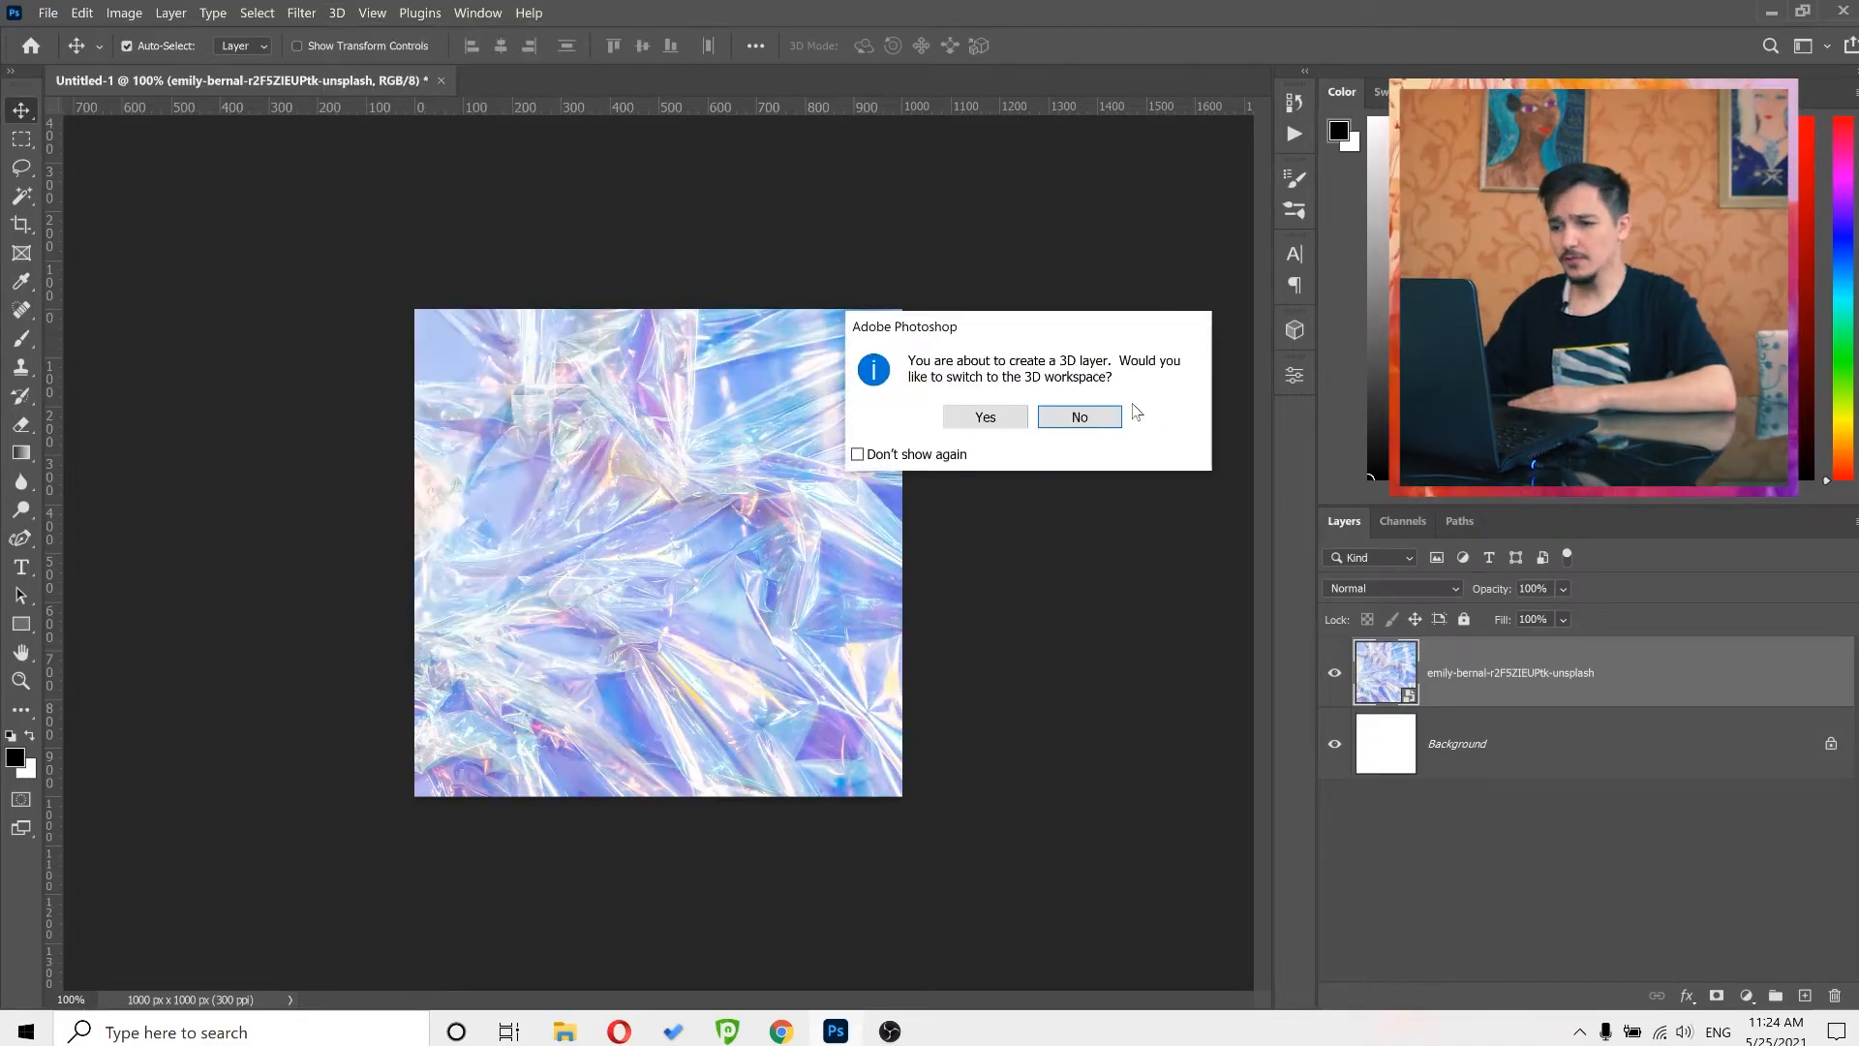
left_click(1077, 418)
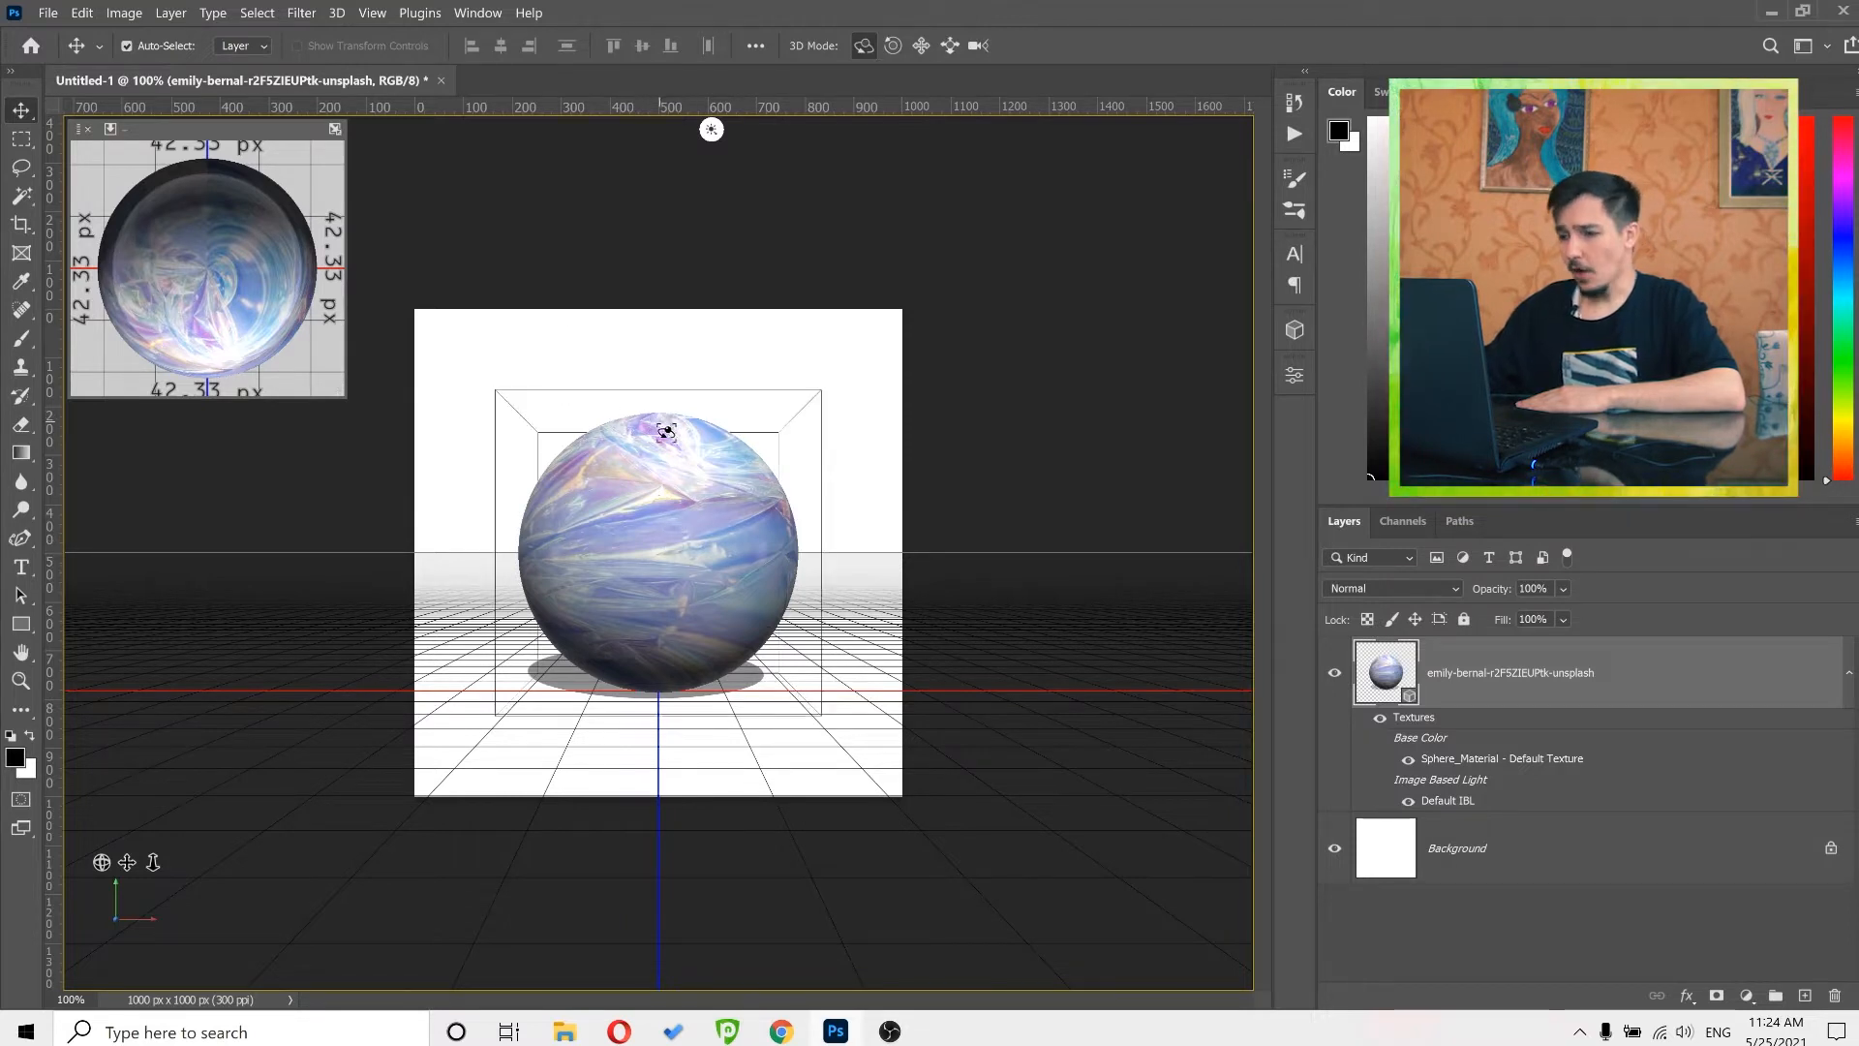
- Raise the Sphere mesh slightly along its vertical axis and rotate it to reorient the foil texture
left_click(1293, 330)
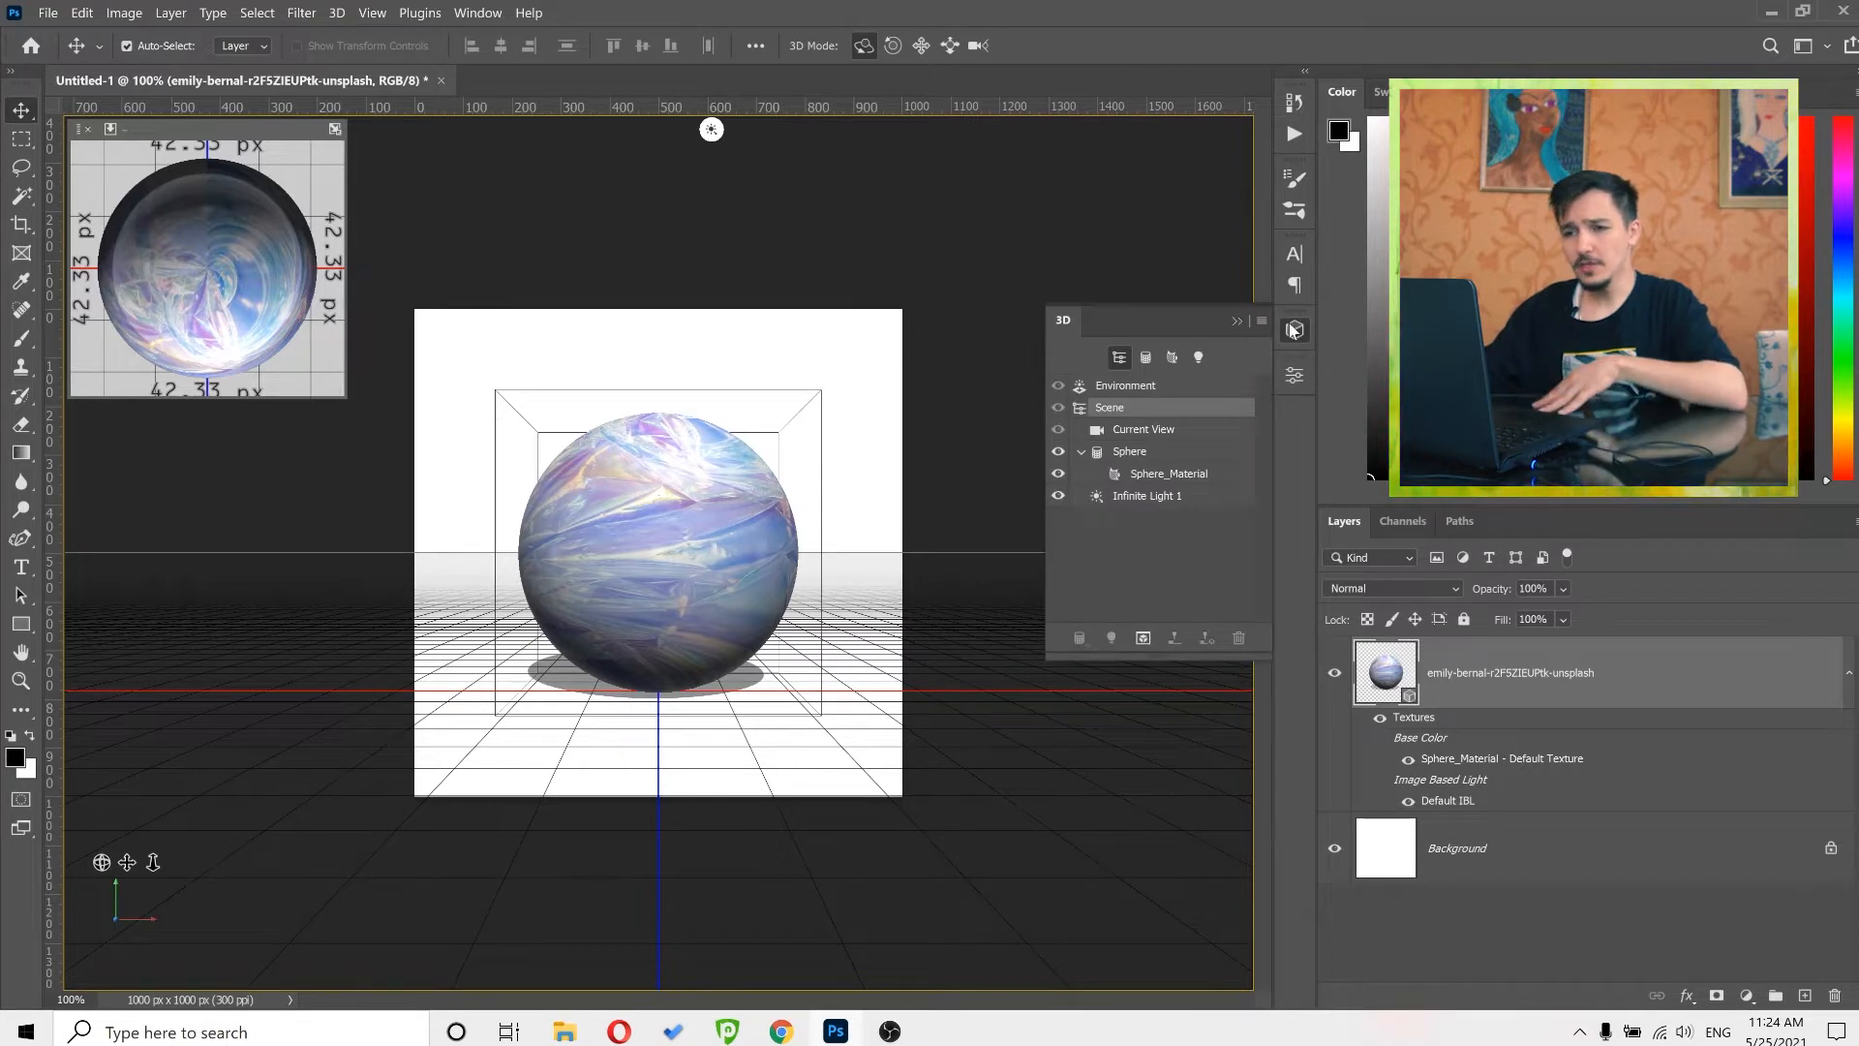
left_click(478, 14)
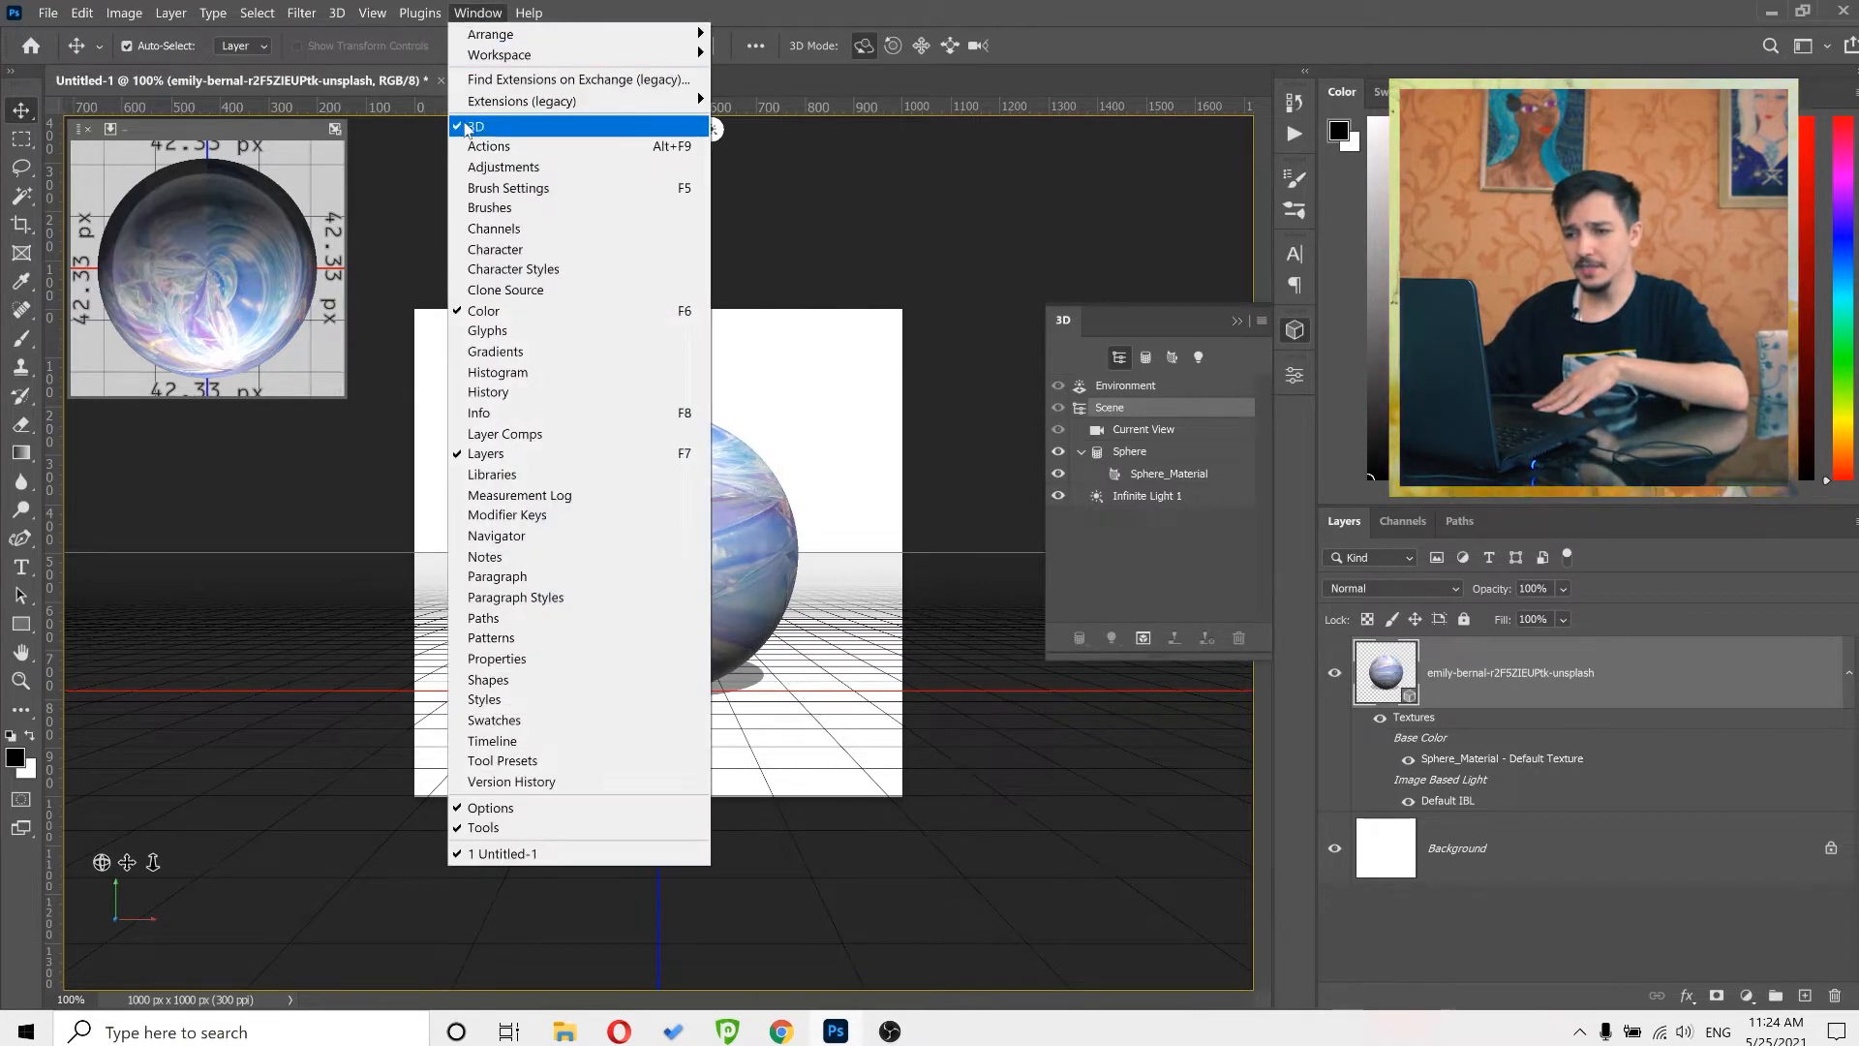
left_click(1167, 324)
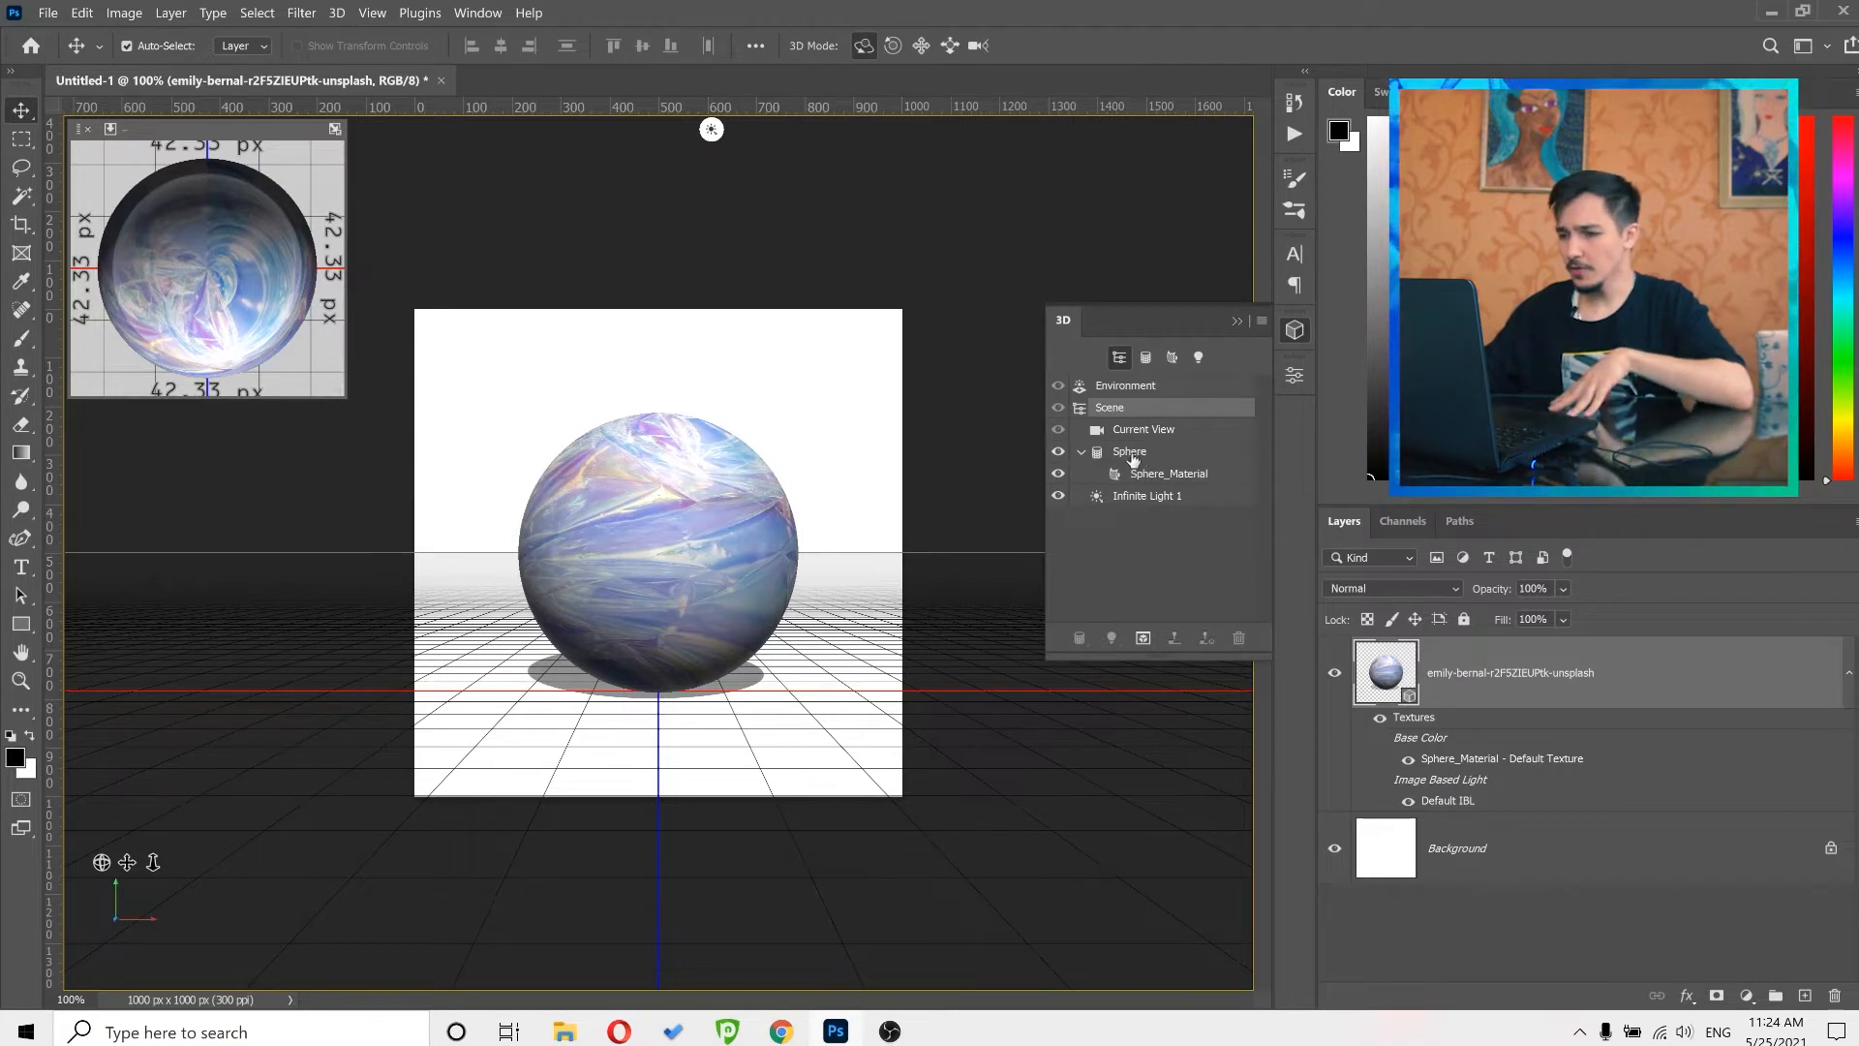
left_click(1130, 453)
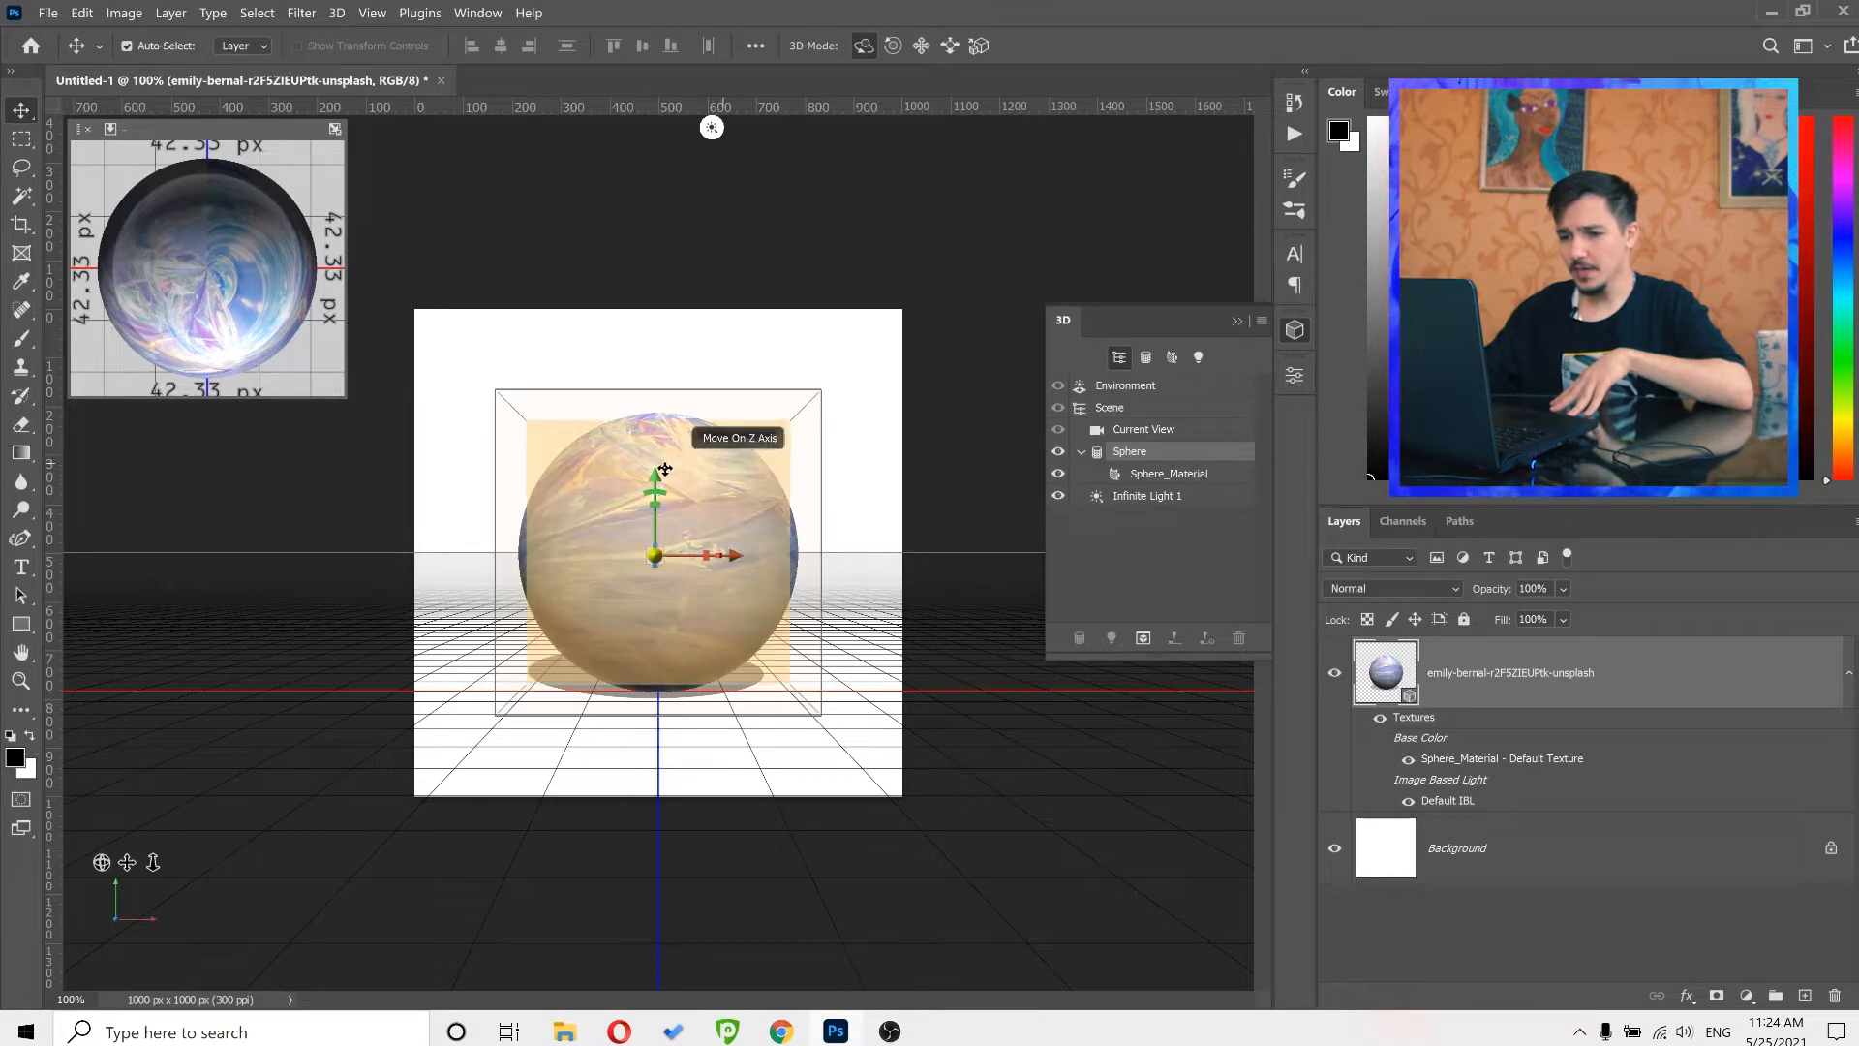
mouse_move(656, 478)
left_mouse_down()
mouse_move(655, 377)
mouse_move(656, 463)
left_mouse_up()
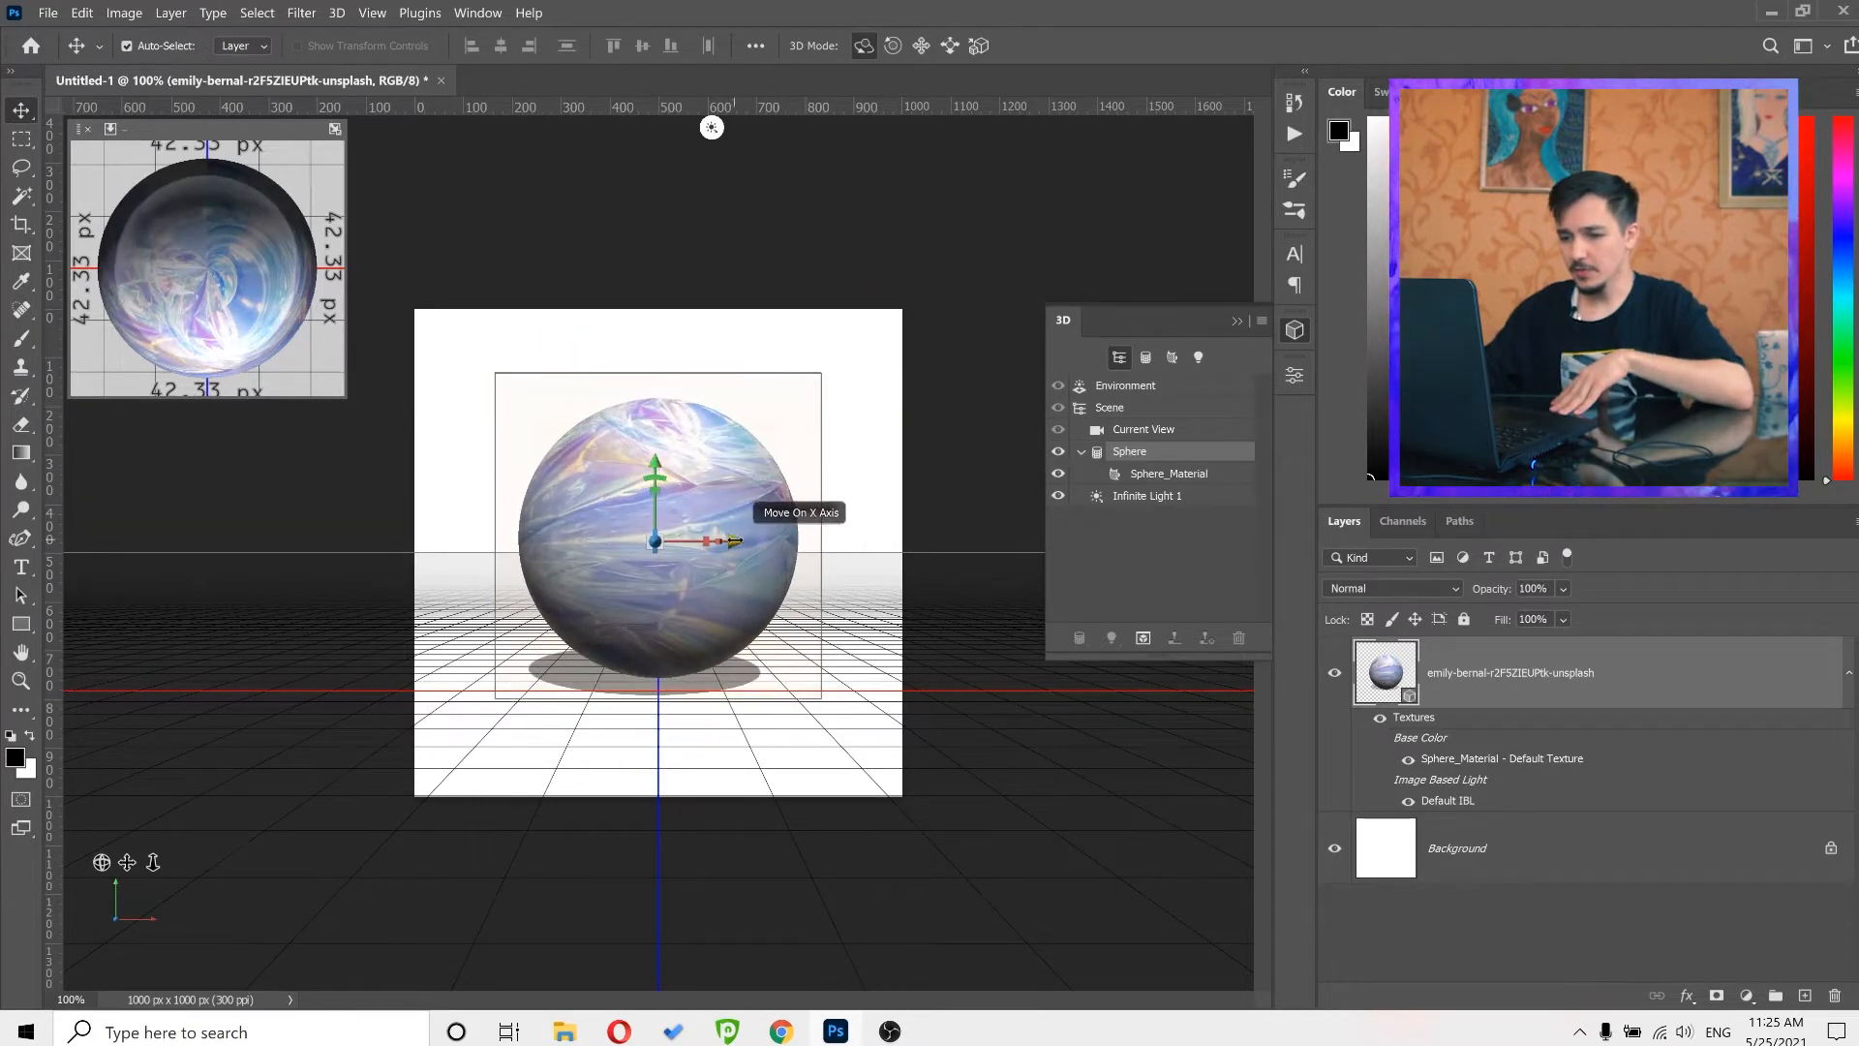
mouse_move(732, 535)
left_mouse_down()
mouse_move(775, 536)
mouse_move(728, 536)
mouse_move(747, 539)
left_mouse_up()
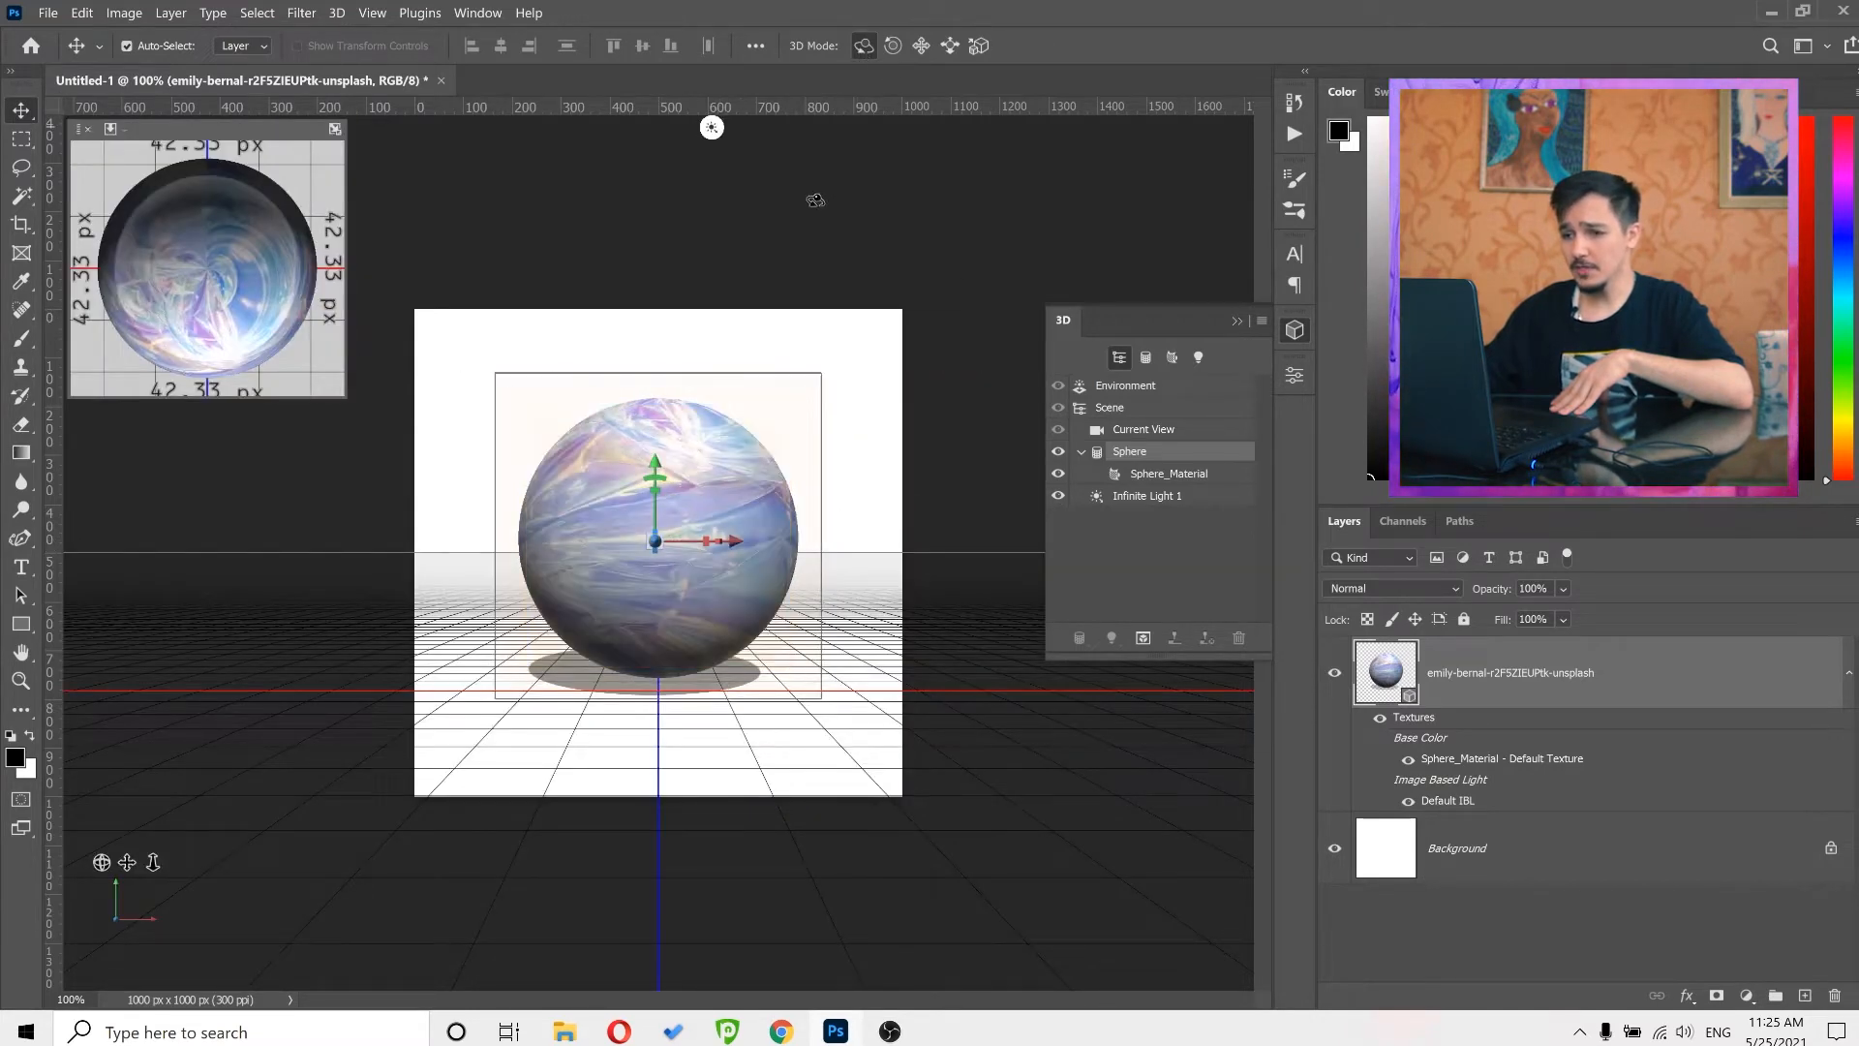
left_click_drag(724, 380, 715, 244)
left_click_drag(814, 434, 714, 455)
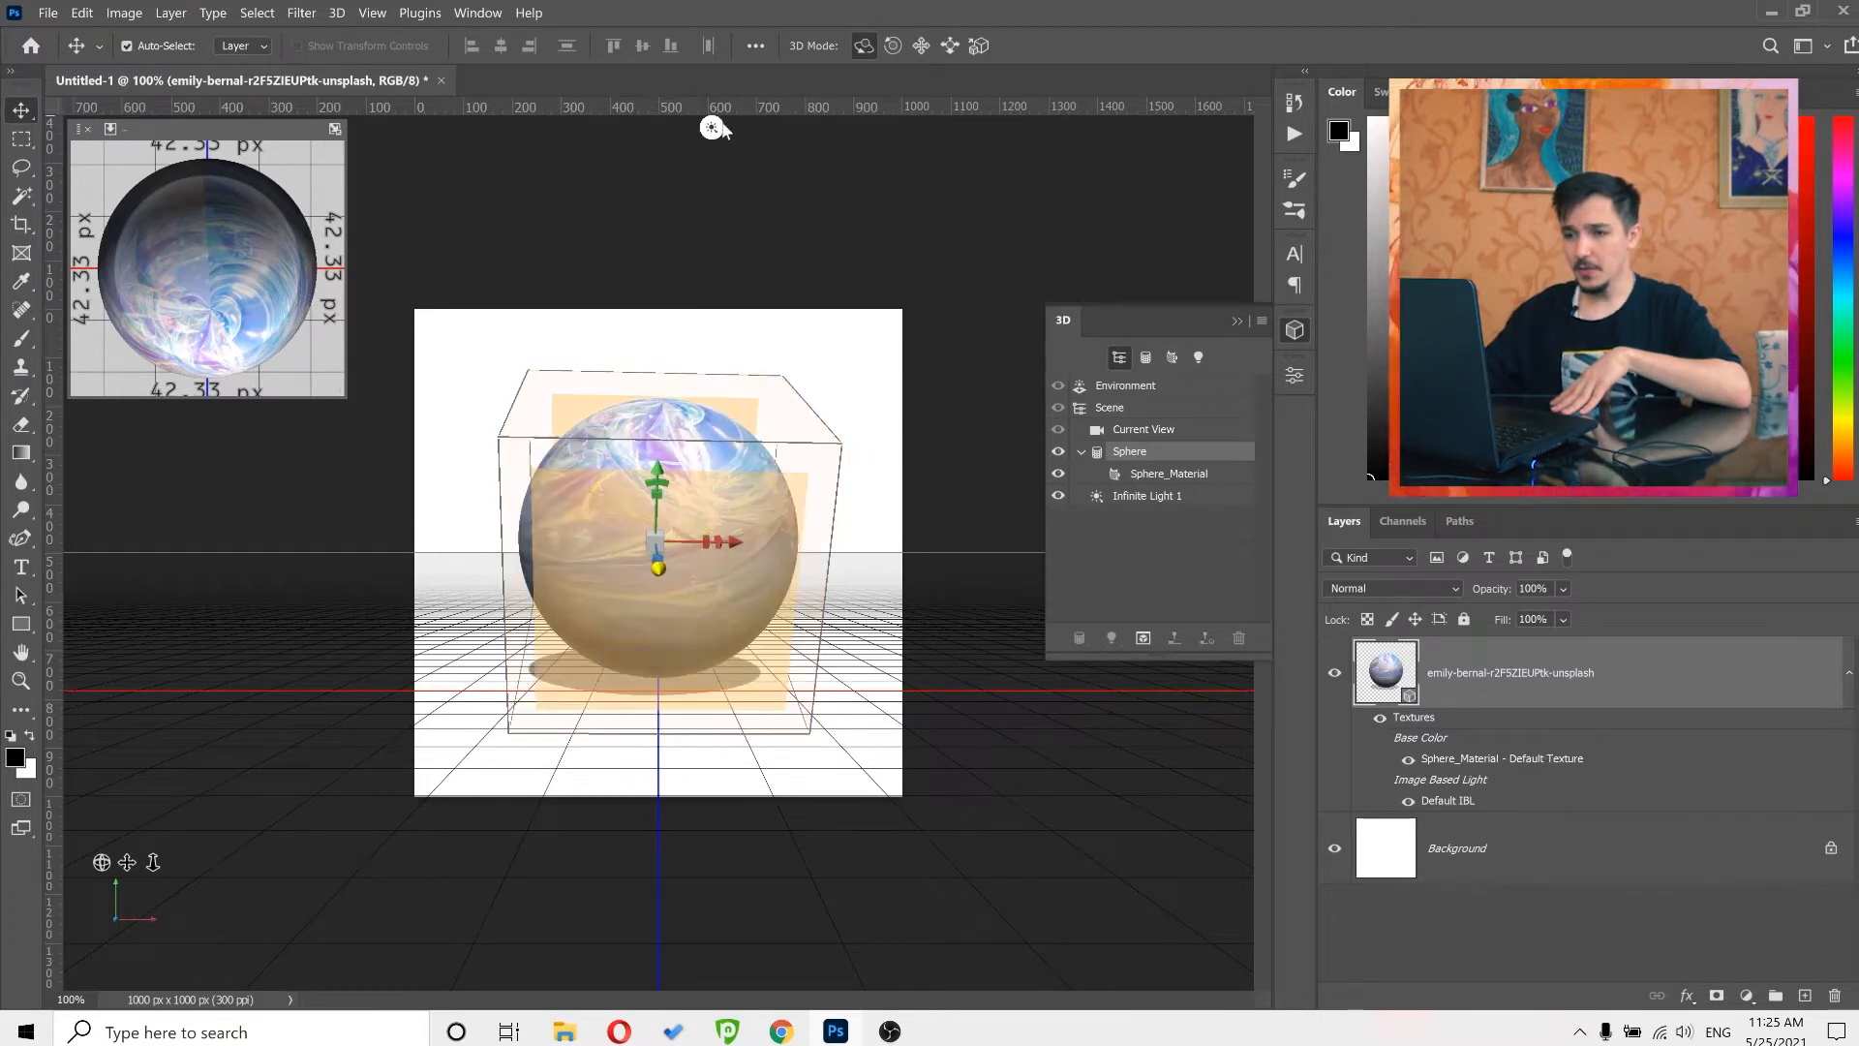
- Try different directions for Infinite Light 1 around the sphere
left_click(712, 127)
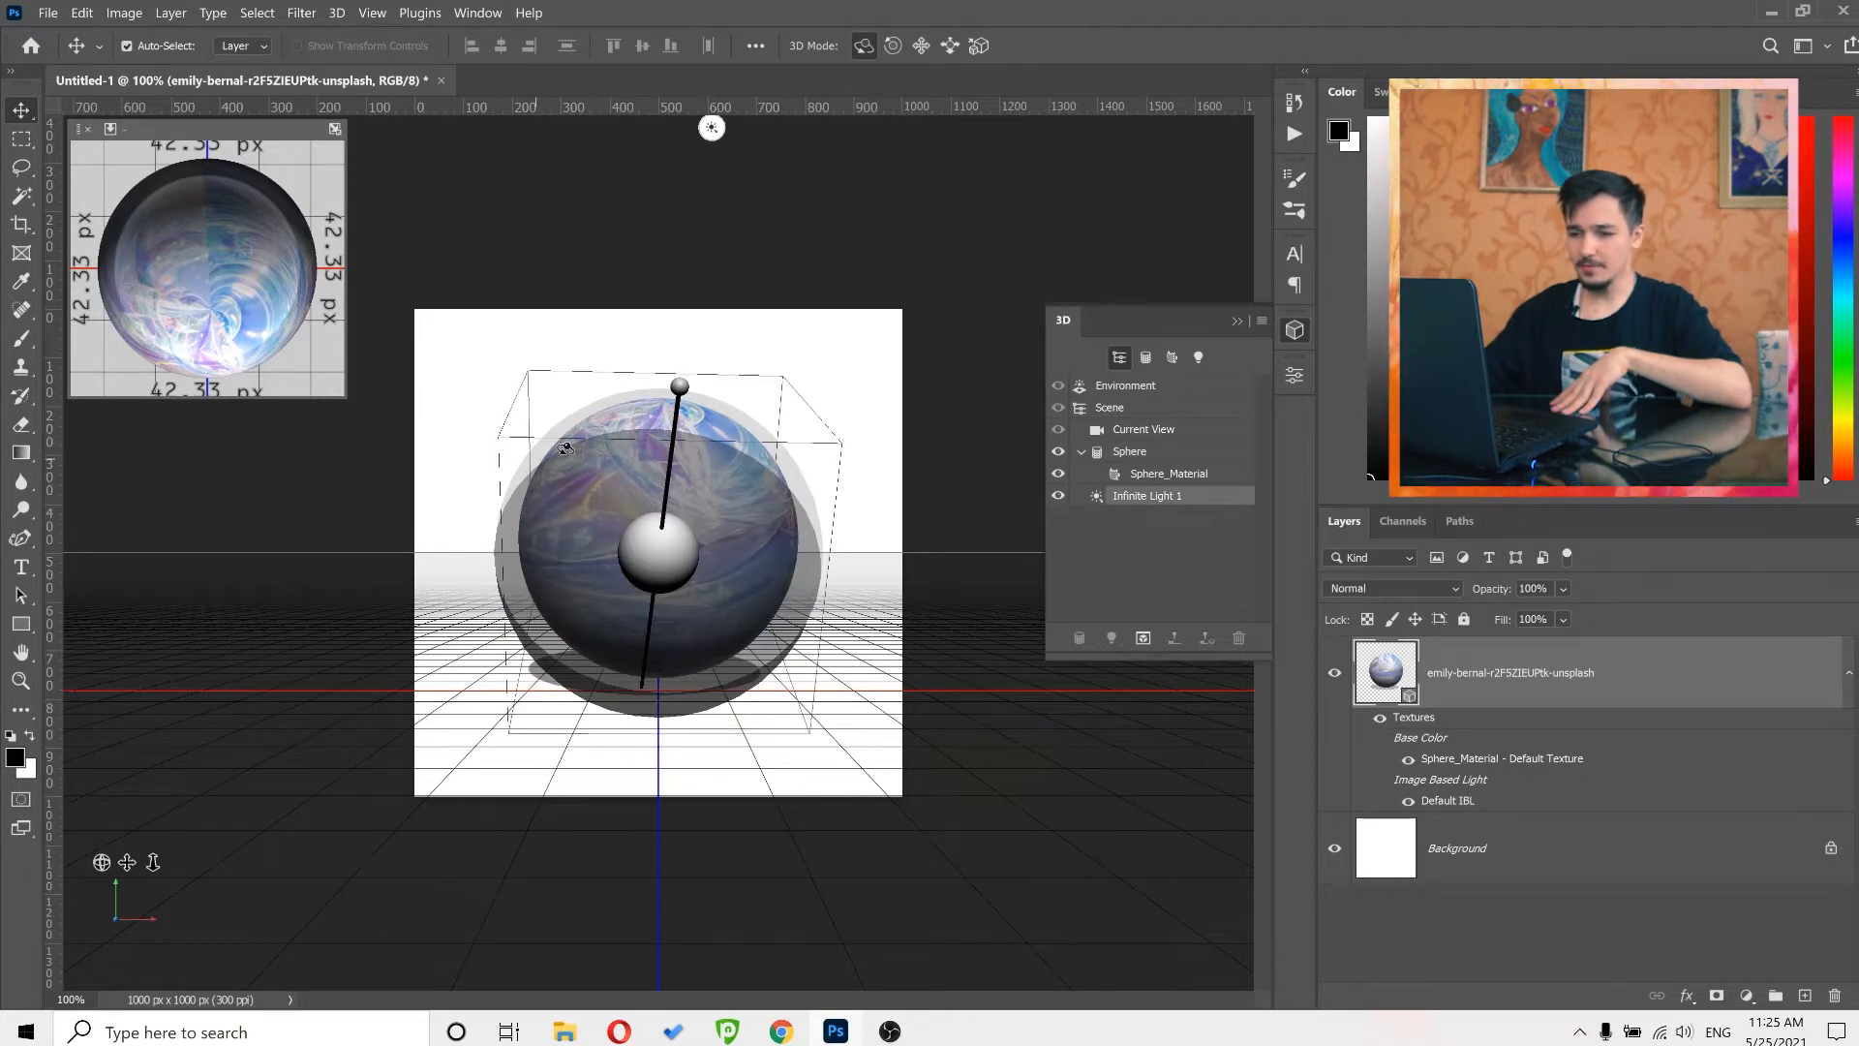
left_click_drag(742, 516, 710, 586)
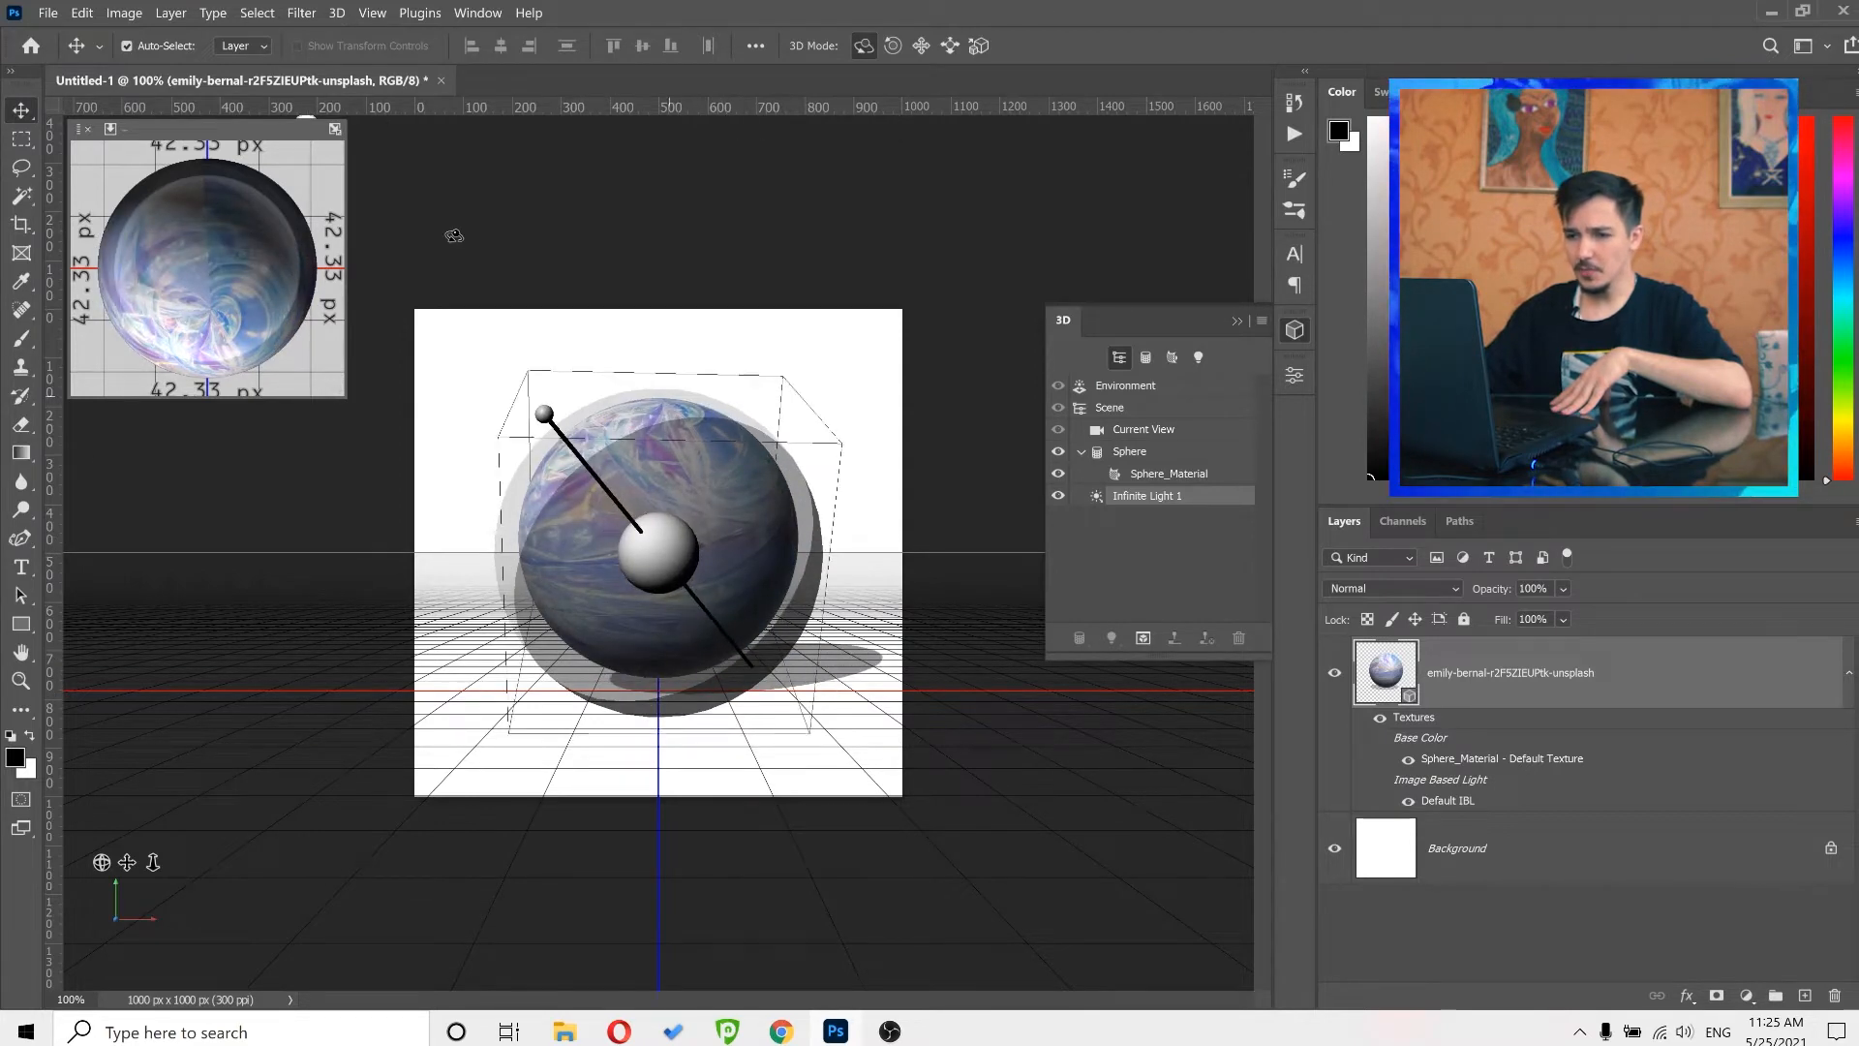
mouse_move(454, 235)
left_mouse_down()
mouse_move(342, 350)
mouse_move(177, 195)
mouse_move(74, 506)
mouse_move(843, 534)
mouse_move(776, 432)
mouse_move(767, 587)
mouse_move(792, 477)
mouse_move(778, 469)
left_mouse_up()
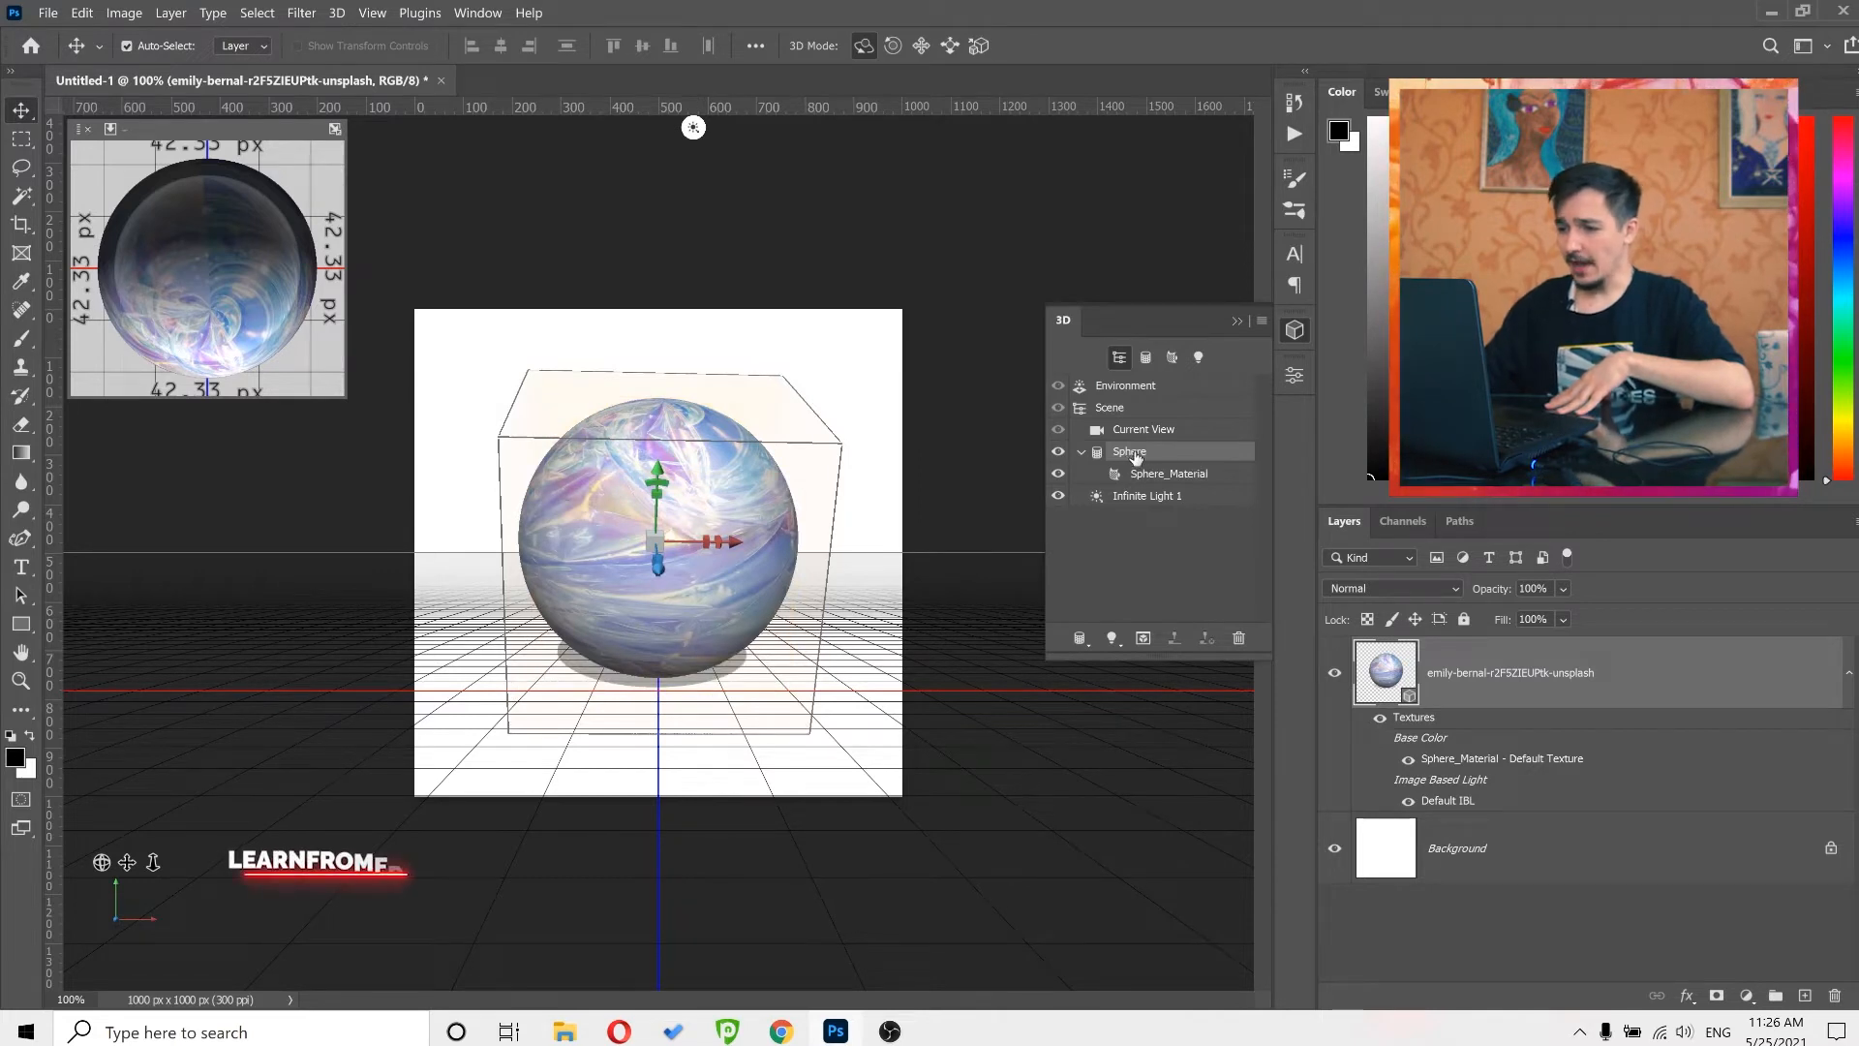
- Turn off Cast Shadows for the Sphere mesh
left_click(1297, 377)
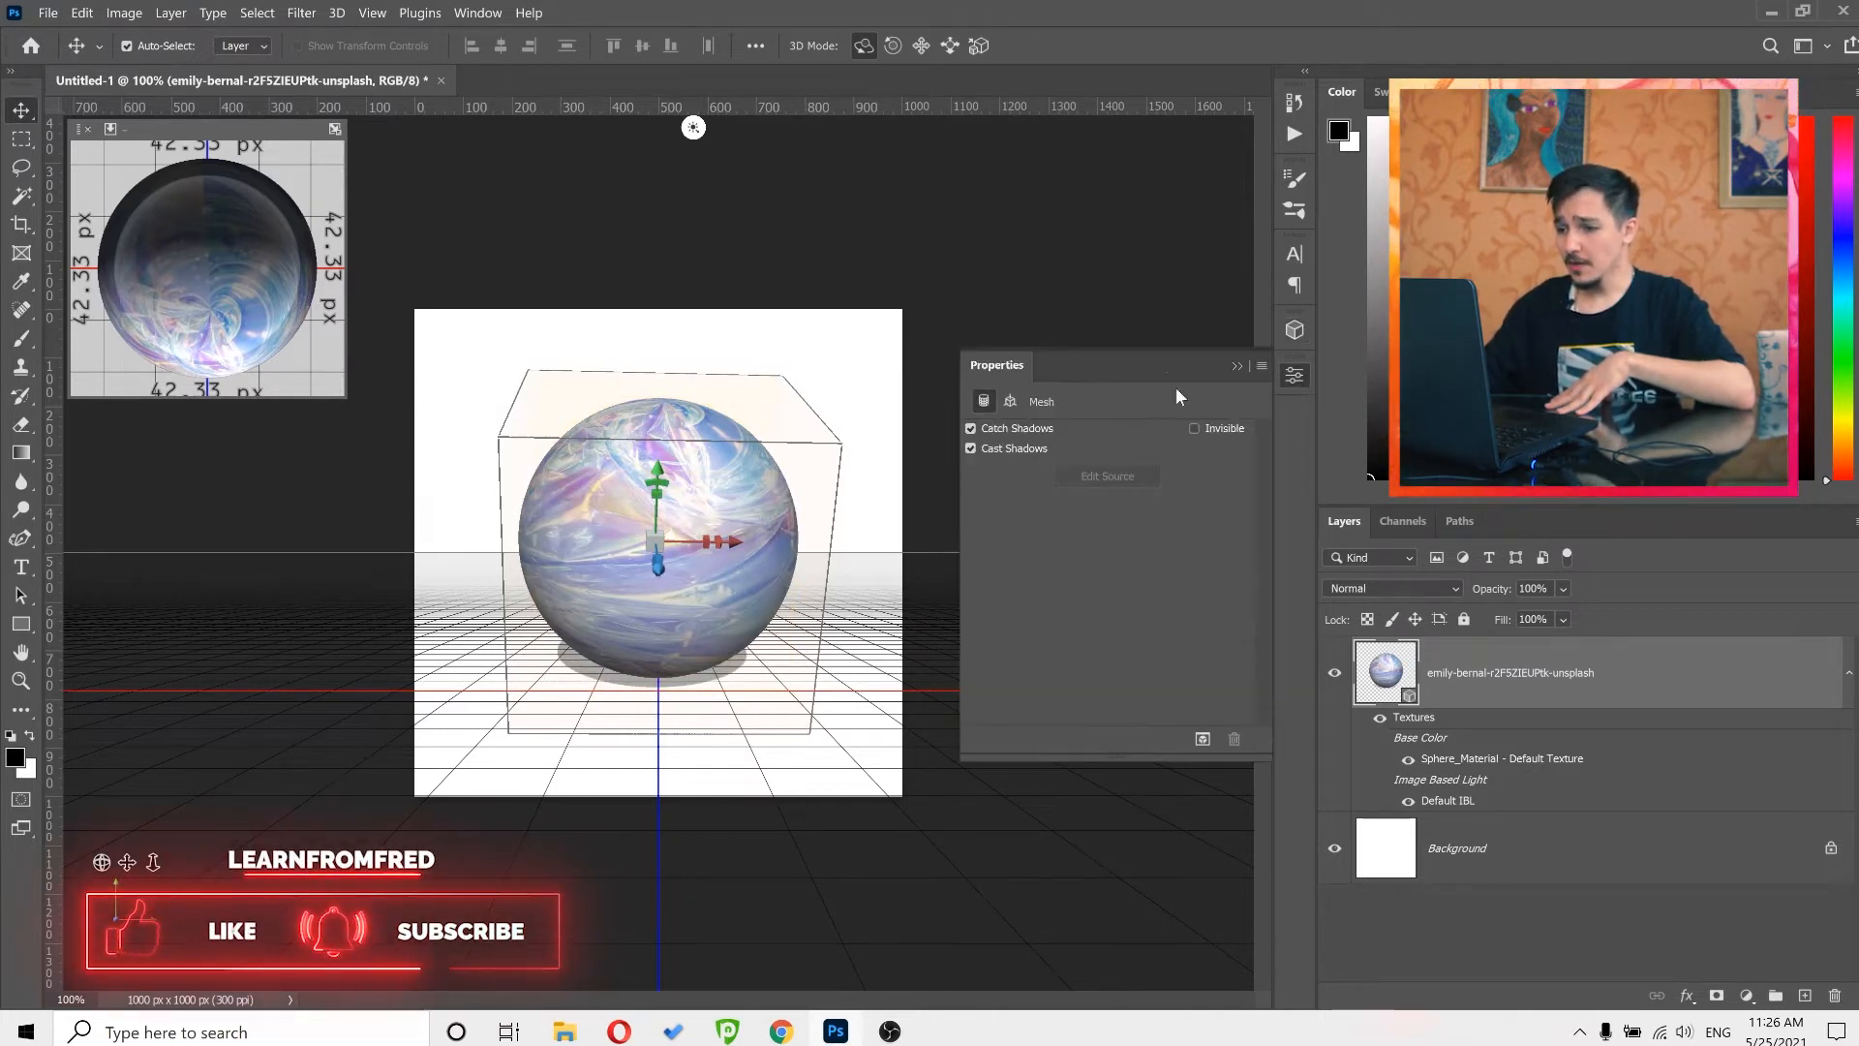
left_click(971, 449)
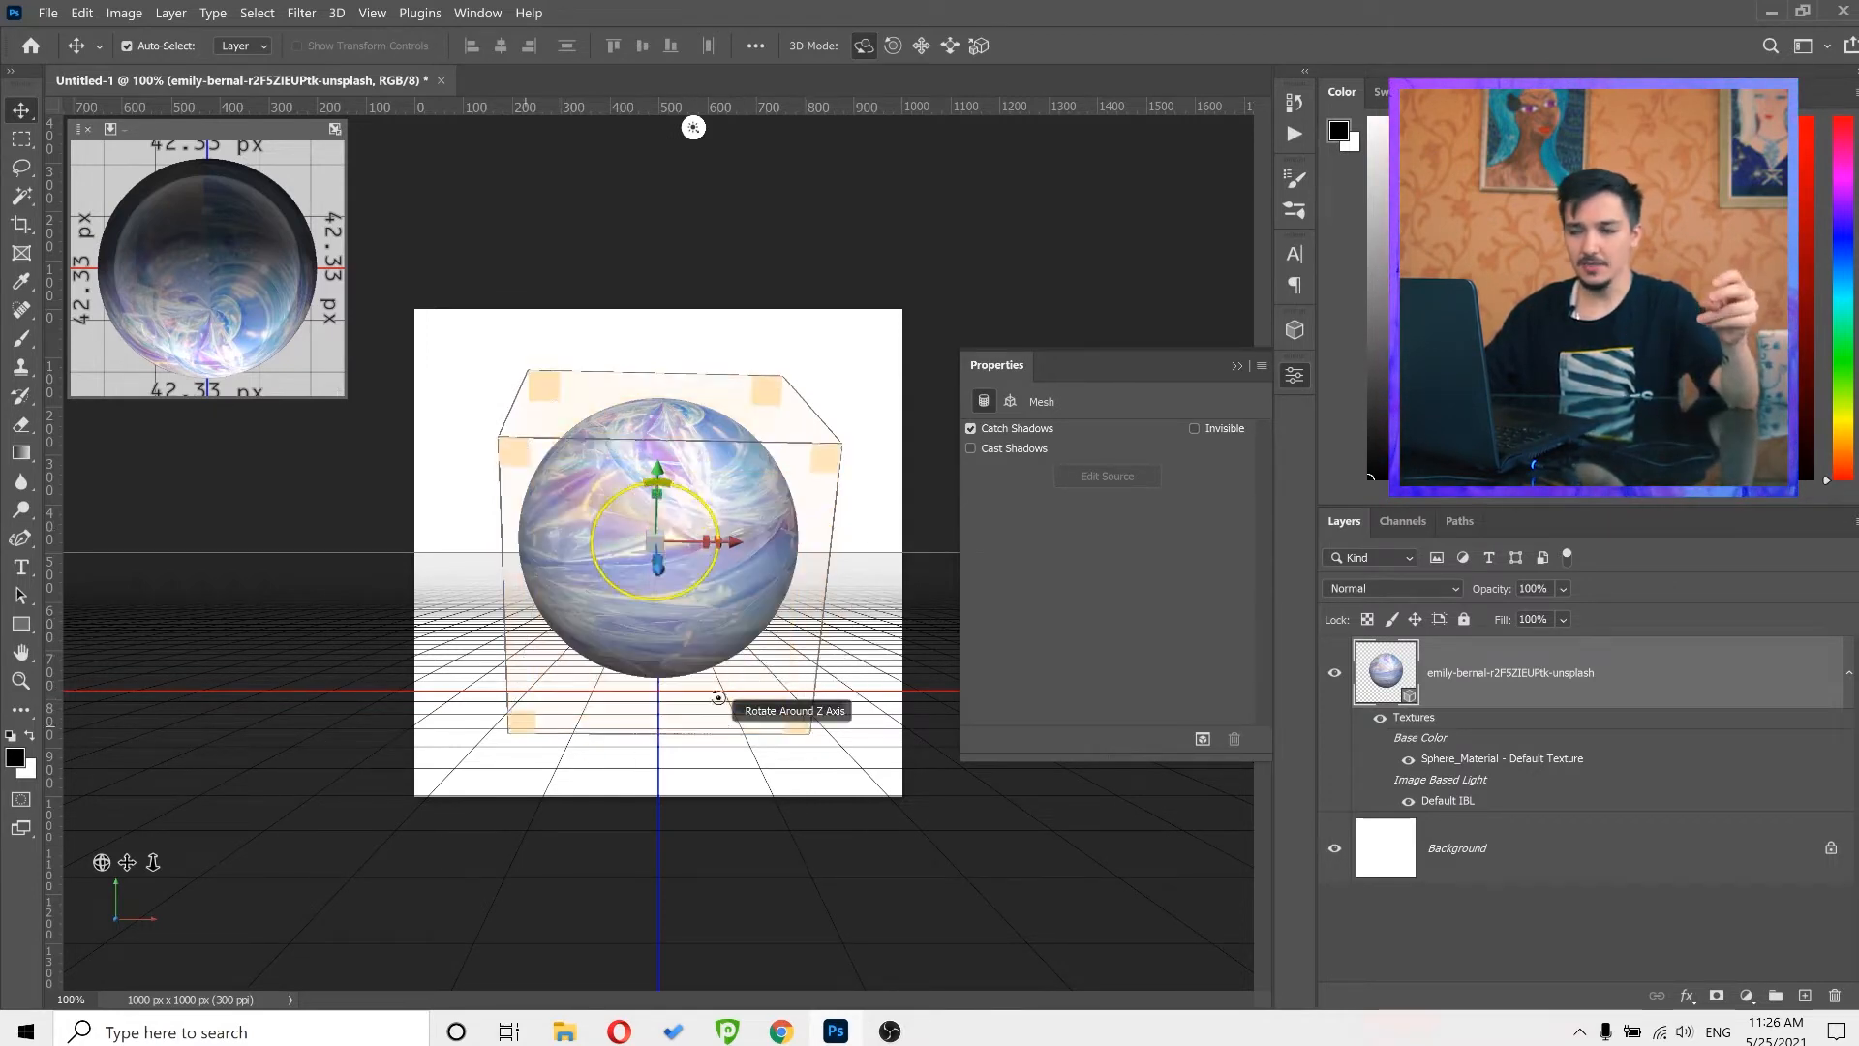
- Aim Infinite Light 1 at the sphere from its lower-left front
left_click(1295, 329)
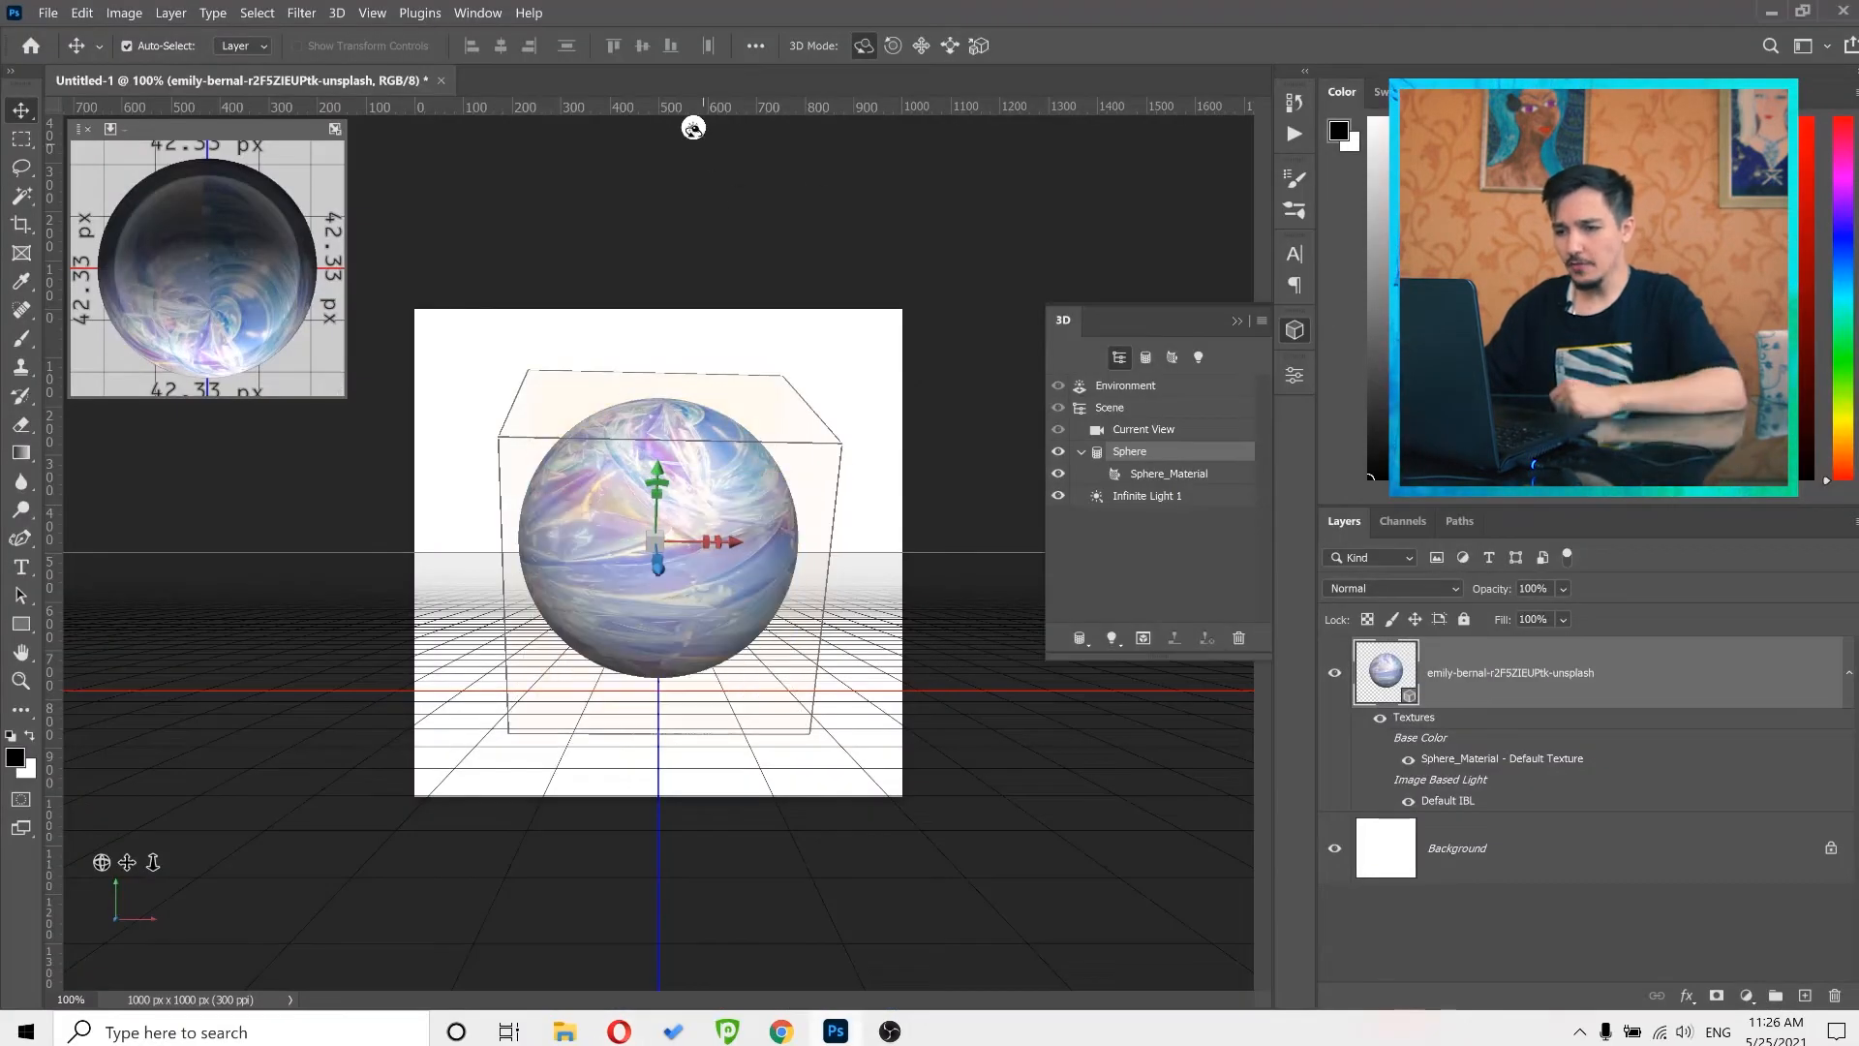
left_click(693, 127)
left_click_drag(652, 571, 585, 644)
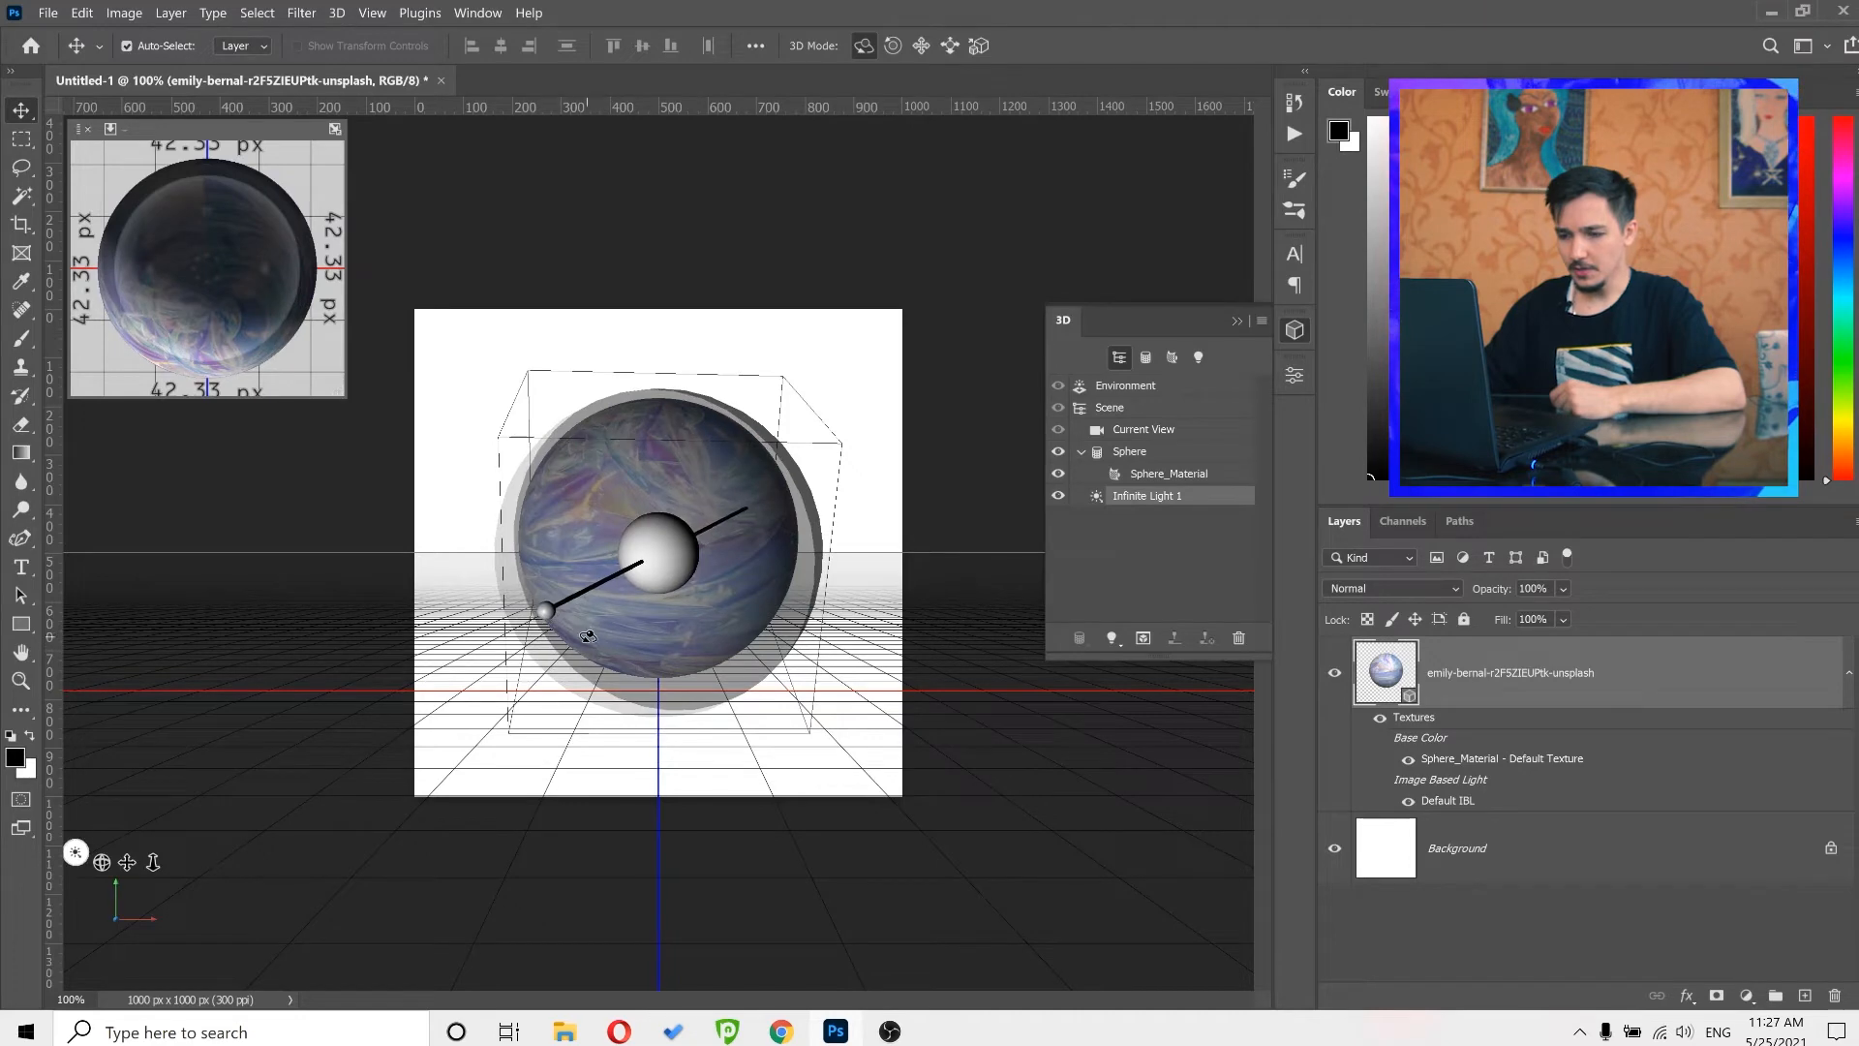
- Convert the sphere's 3D layer to a smart object and center the sphere on the canvas
left_click(1236, 320)
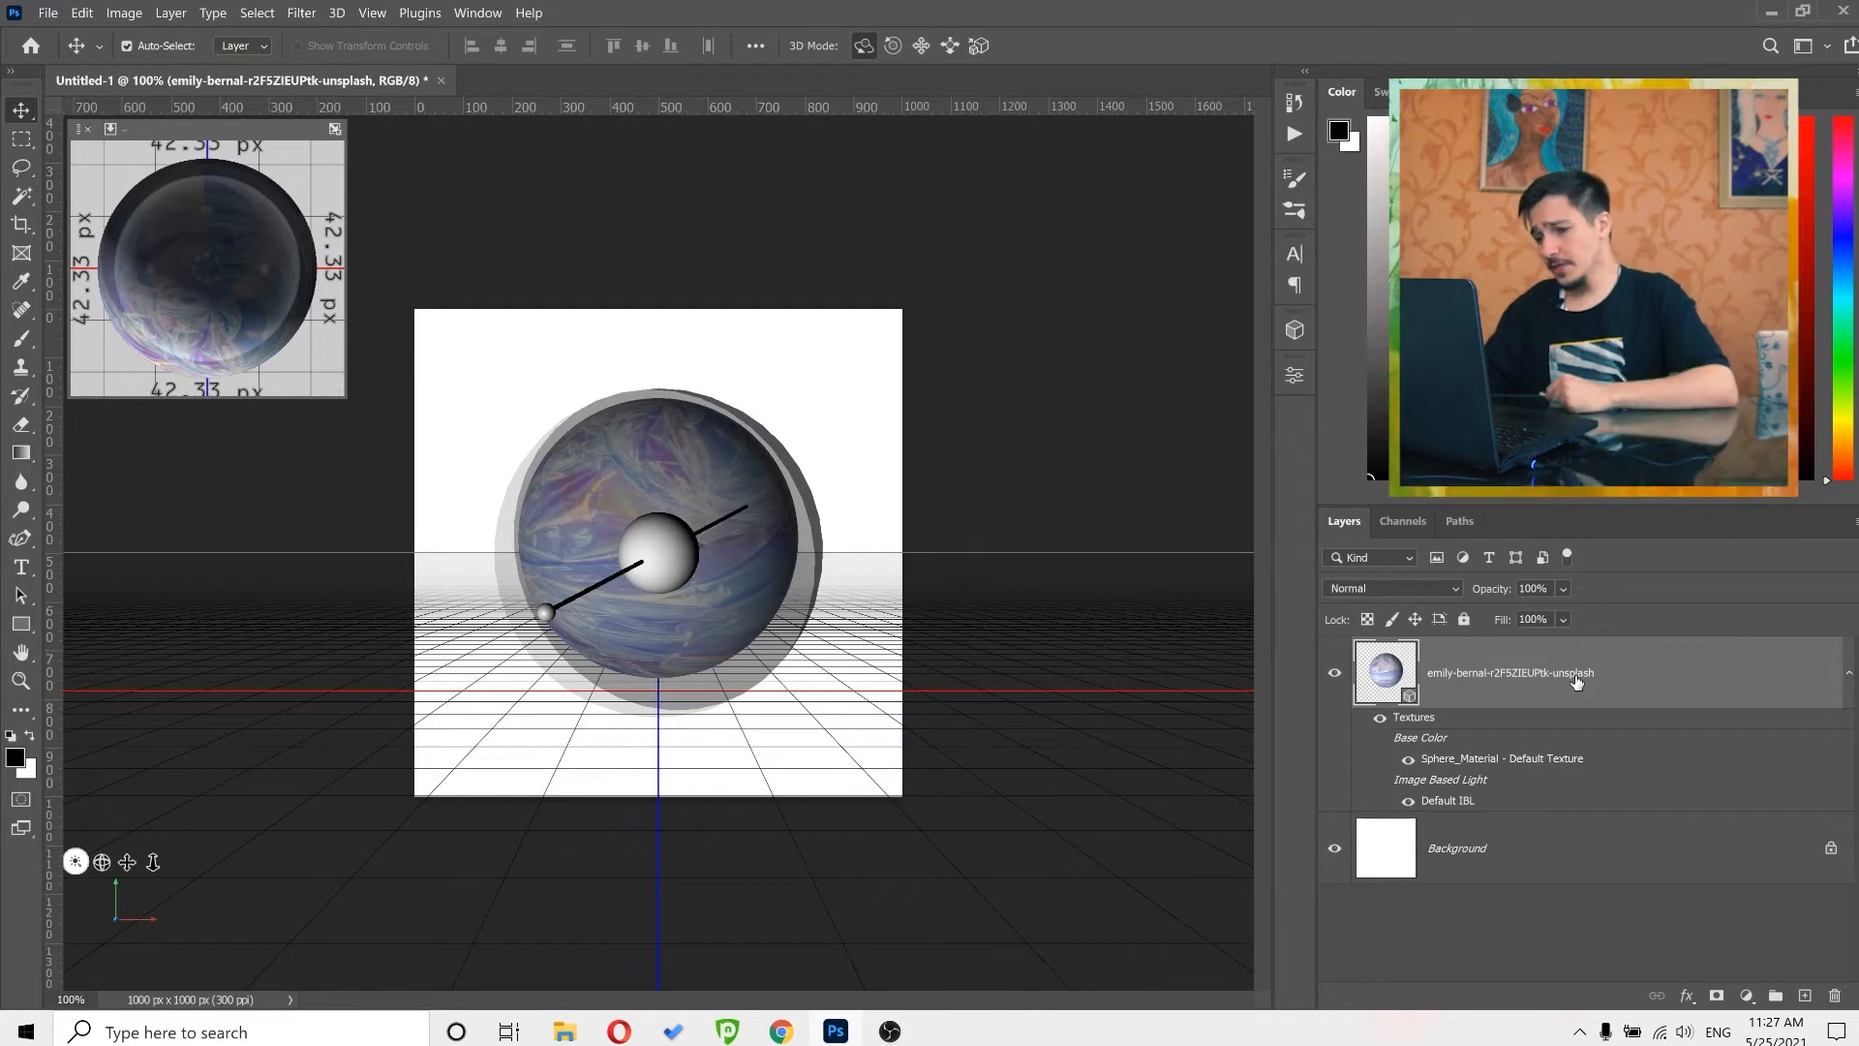
right_click(1693, 682)
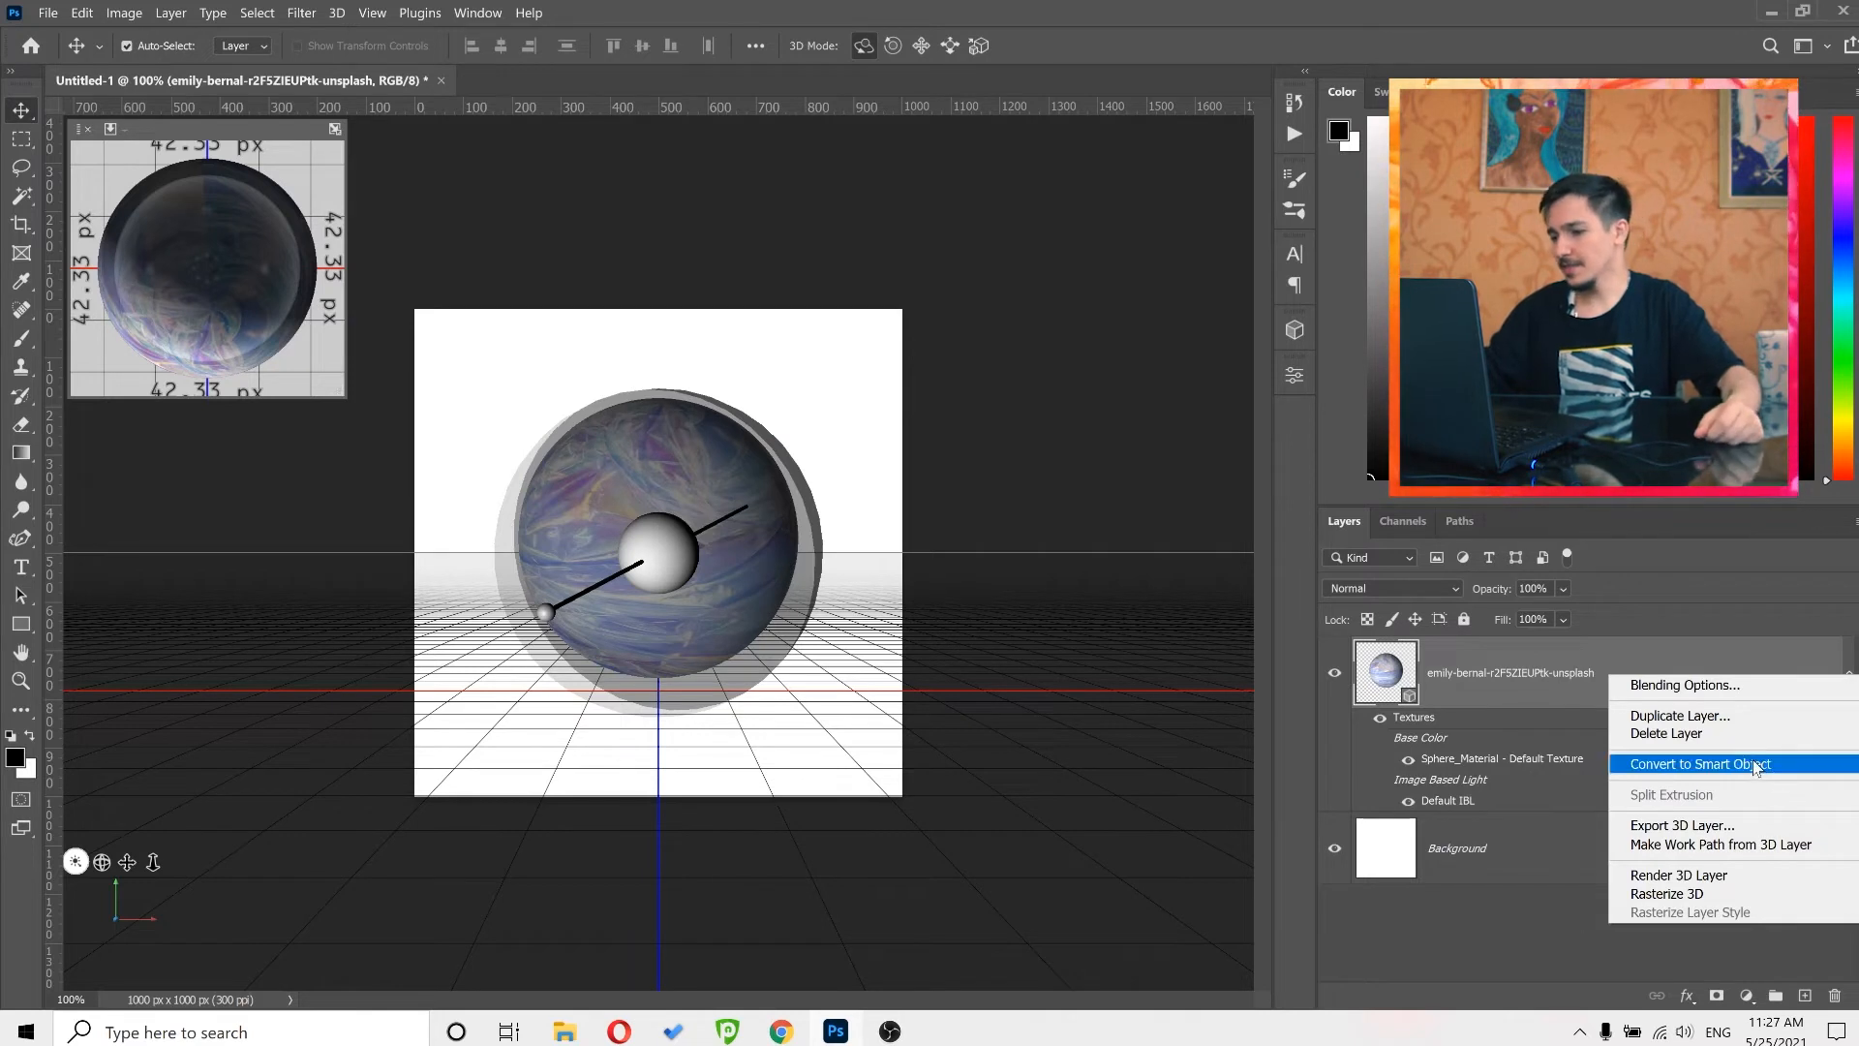
left_click(1761, 765)
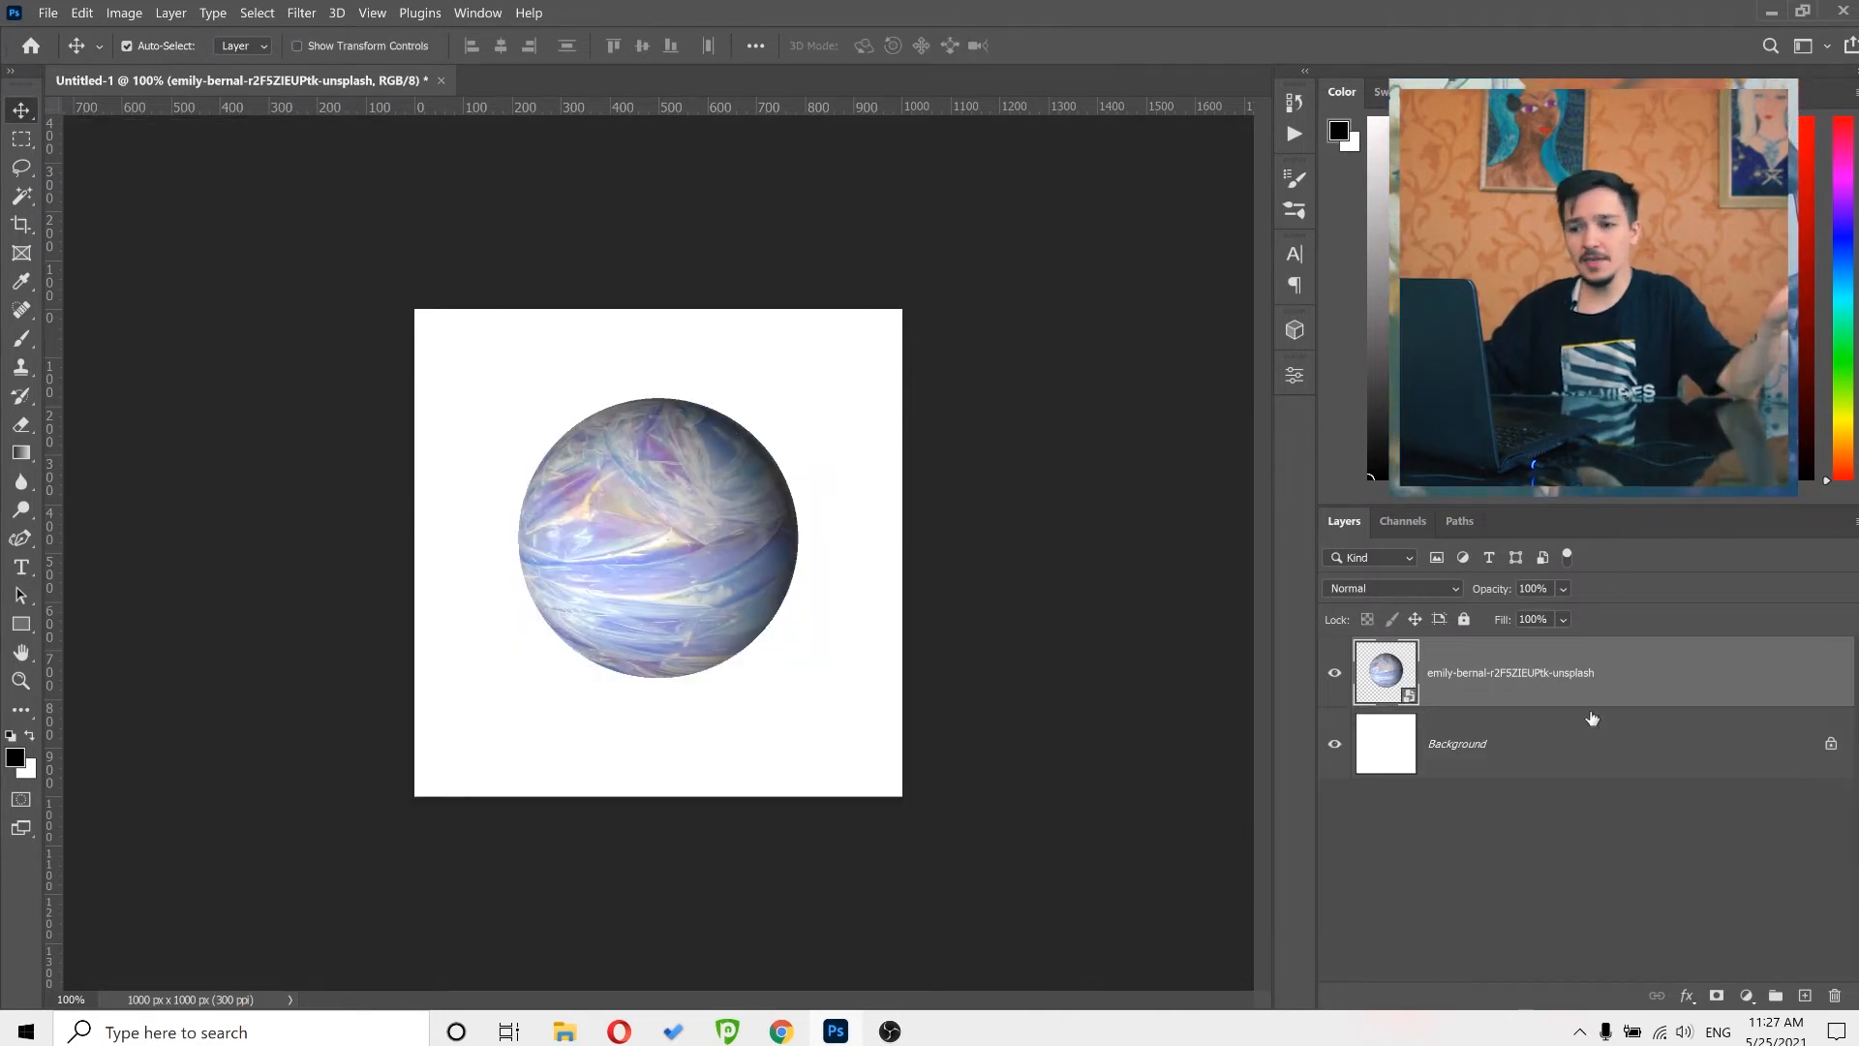
left_click_drag(733, 581, 727, 440)
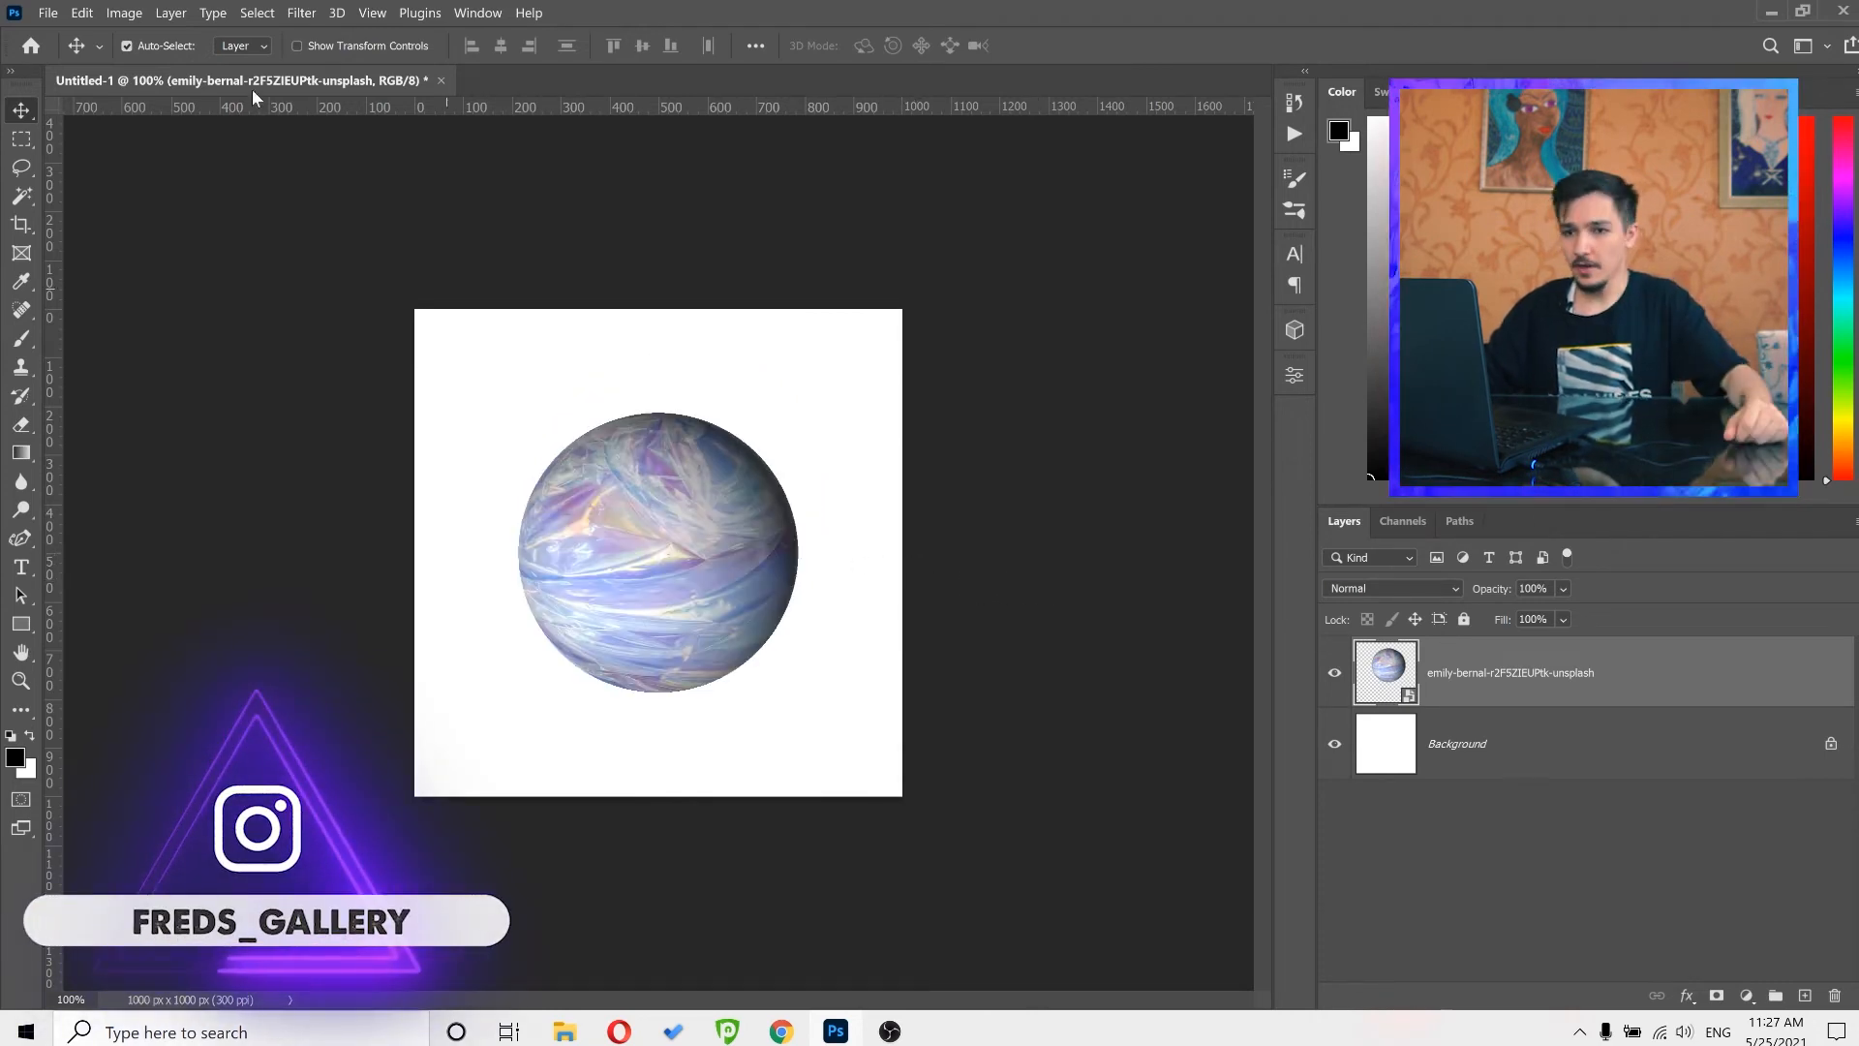
- Try shifting the hue of the sphere layer with a Hue/Saturation adjustment
left_click(124, 12)
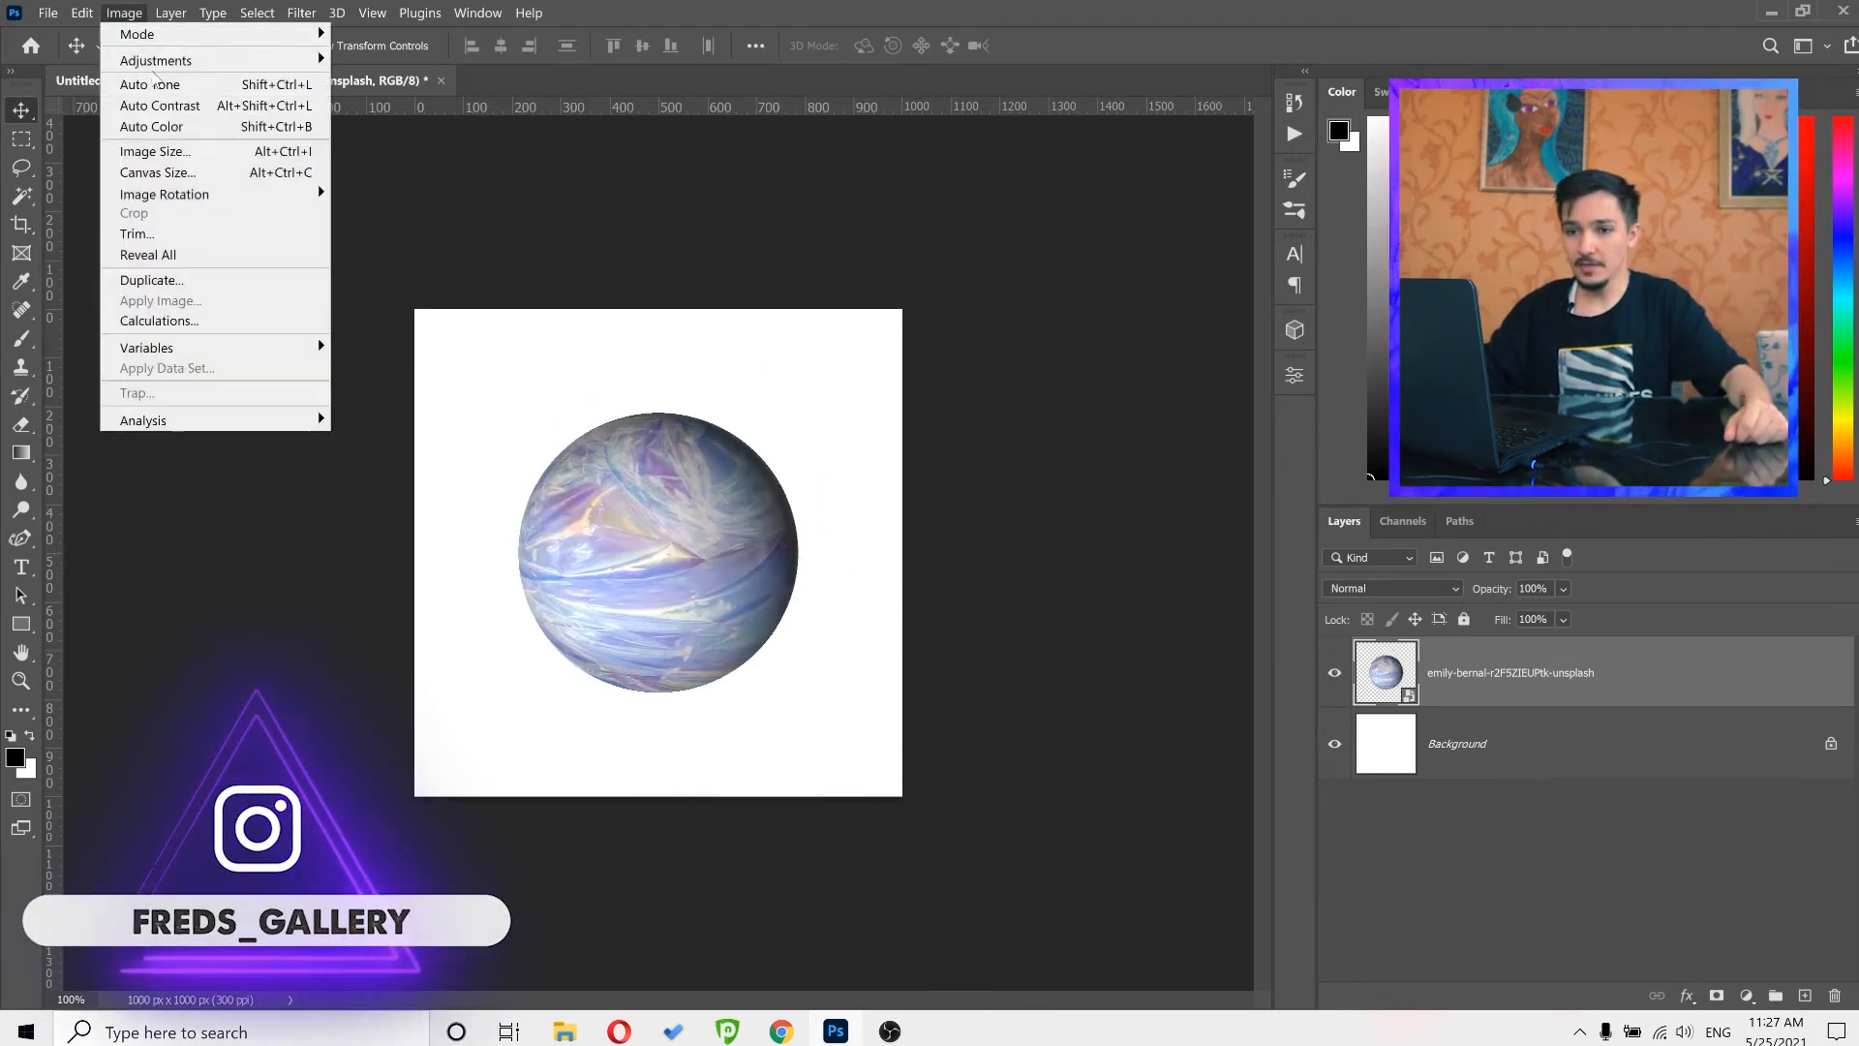
mouse_move(222, 60)
left_click(398, 167)
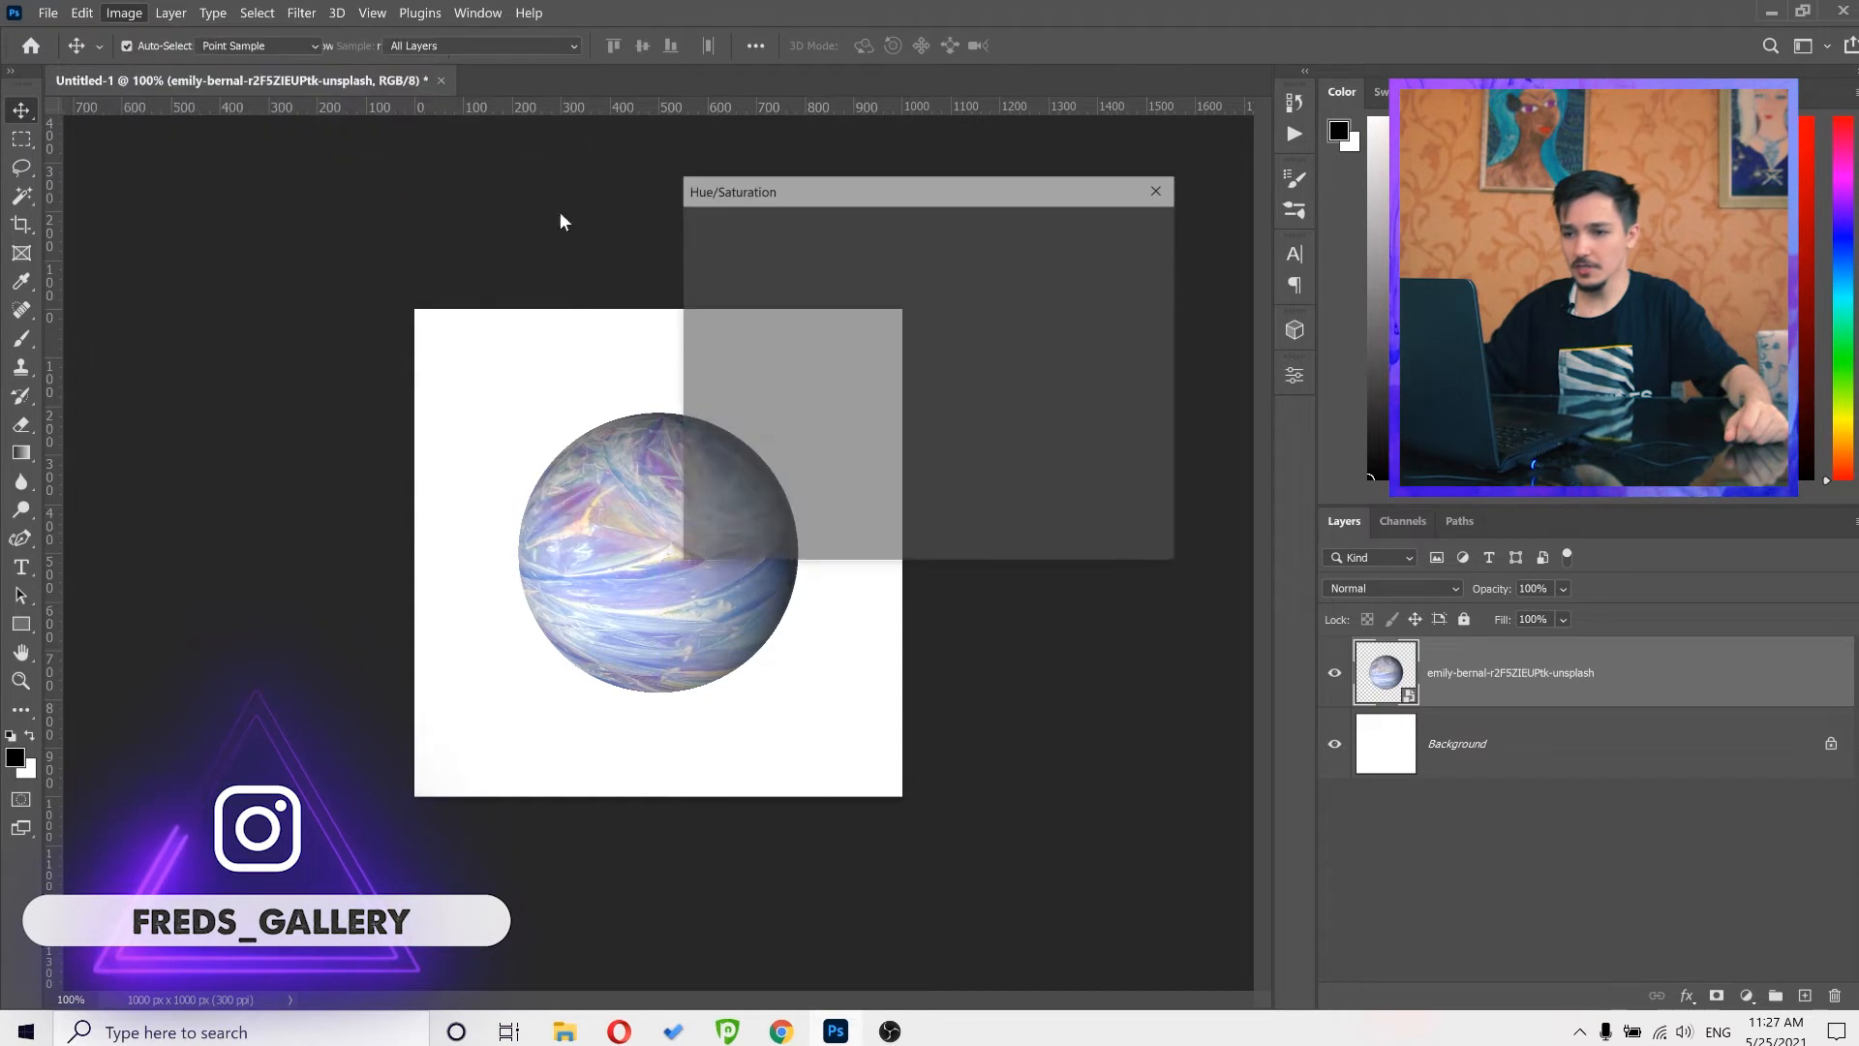
left_click_drag(883, 339, 921, 339)
left_click(1123, 265)
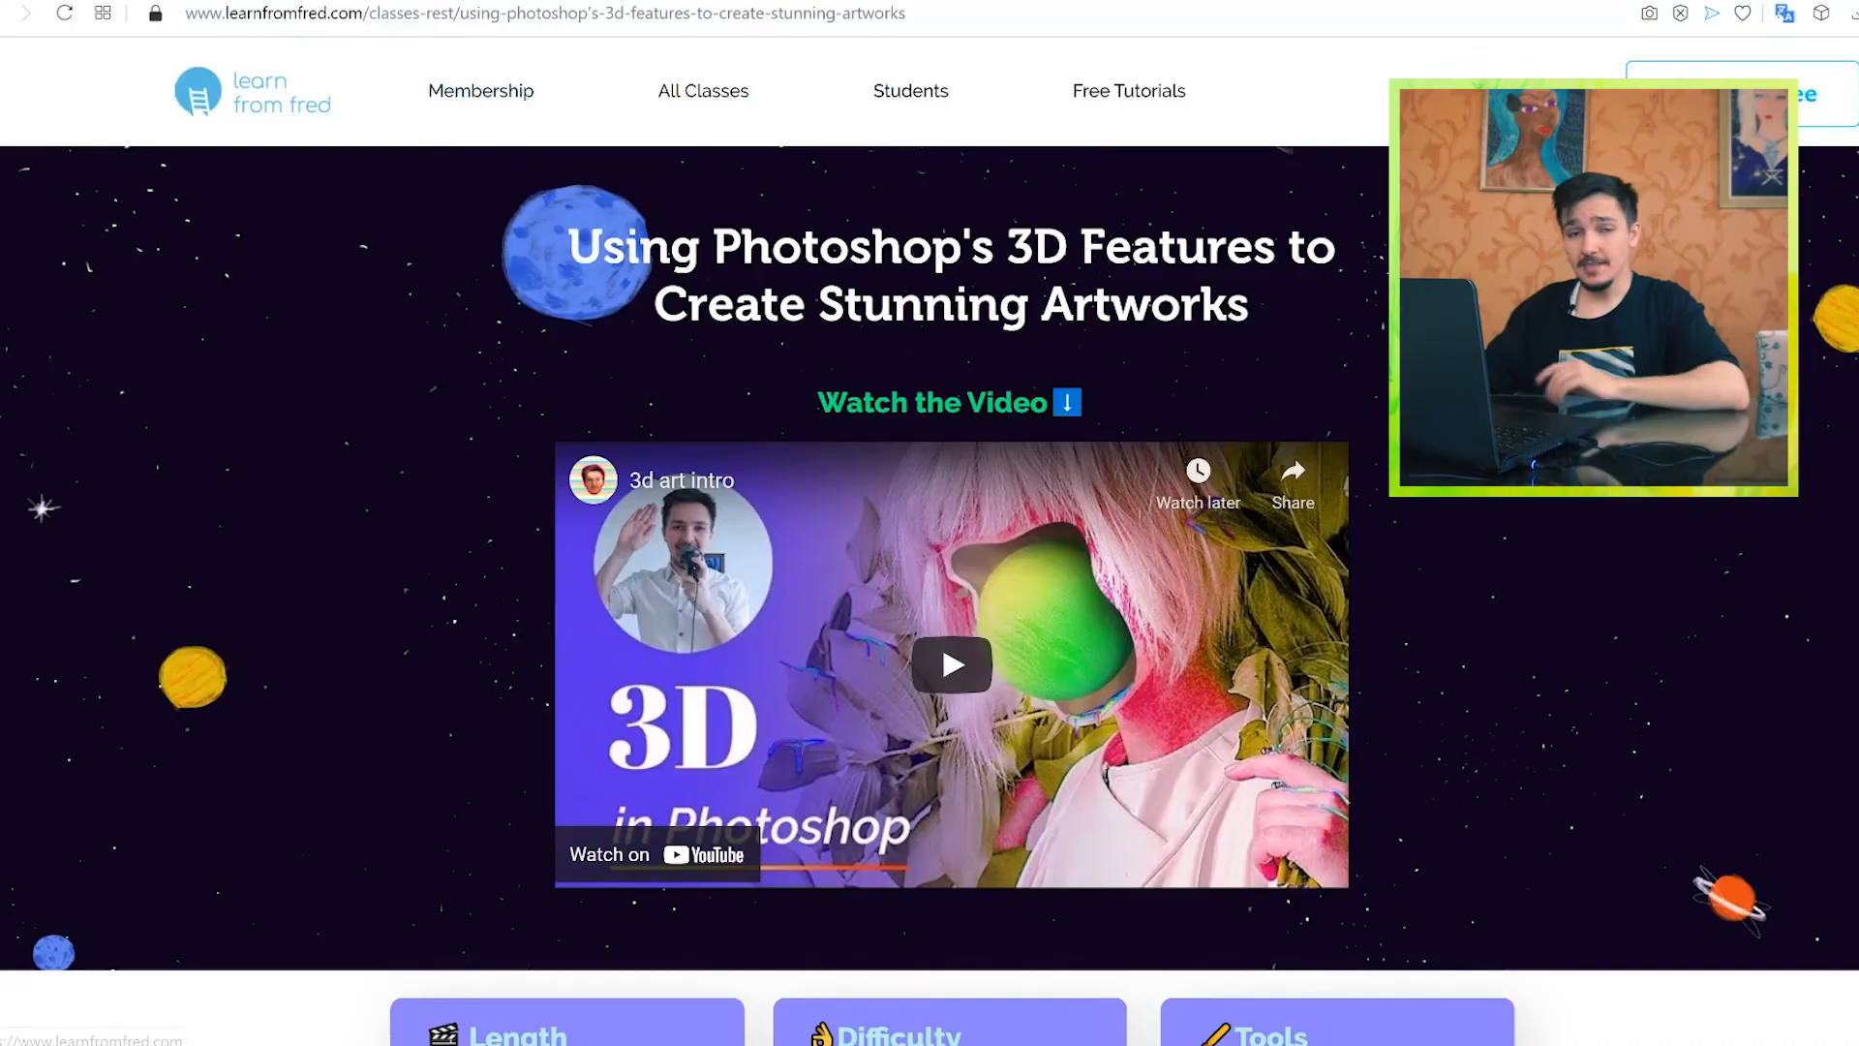
- Switch to the browser and examine the Learn From Fred 3D features class page, including its Class Gallery artworks
left_click_drag(225, 13, 363, 13)
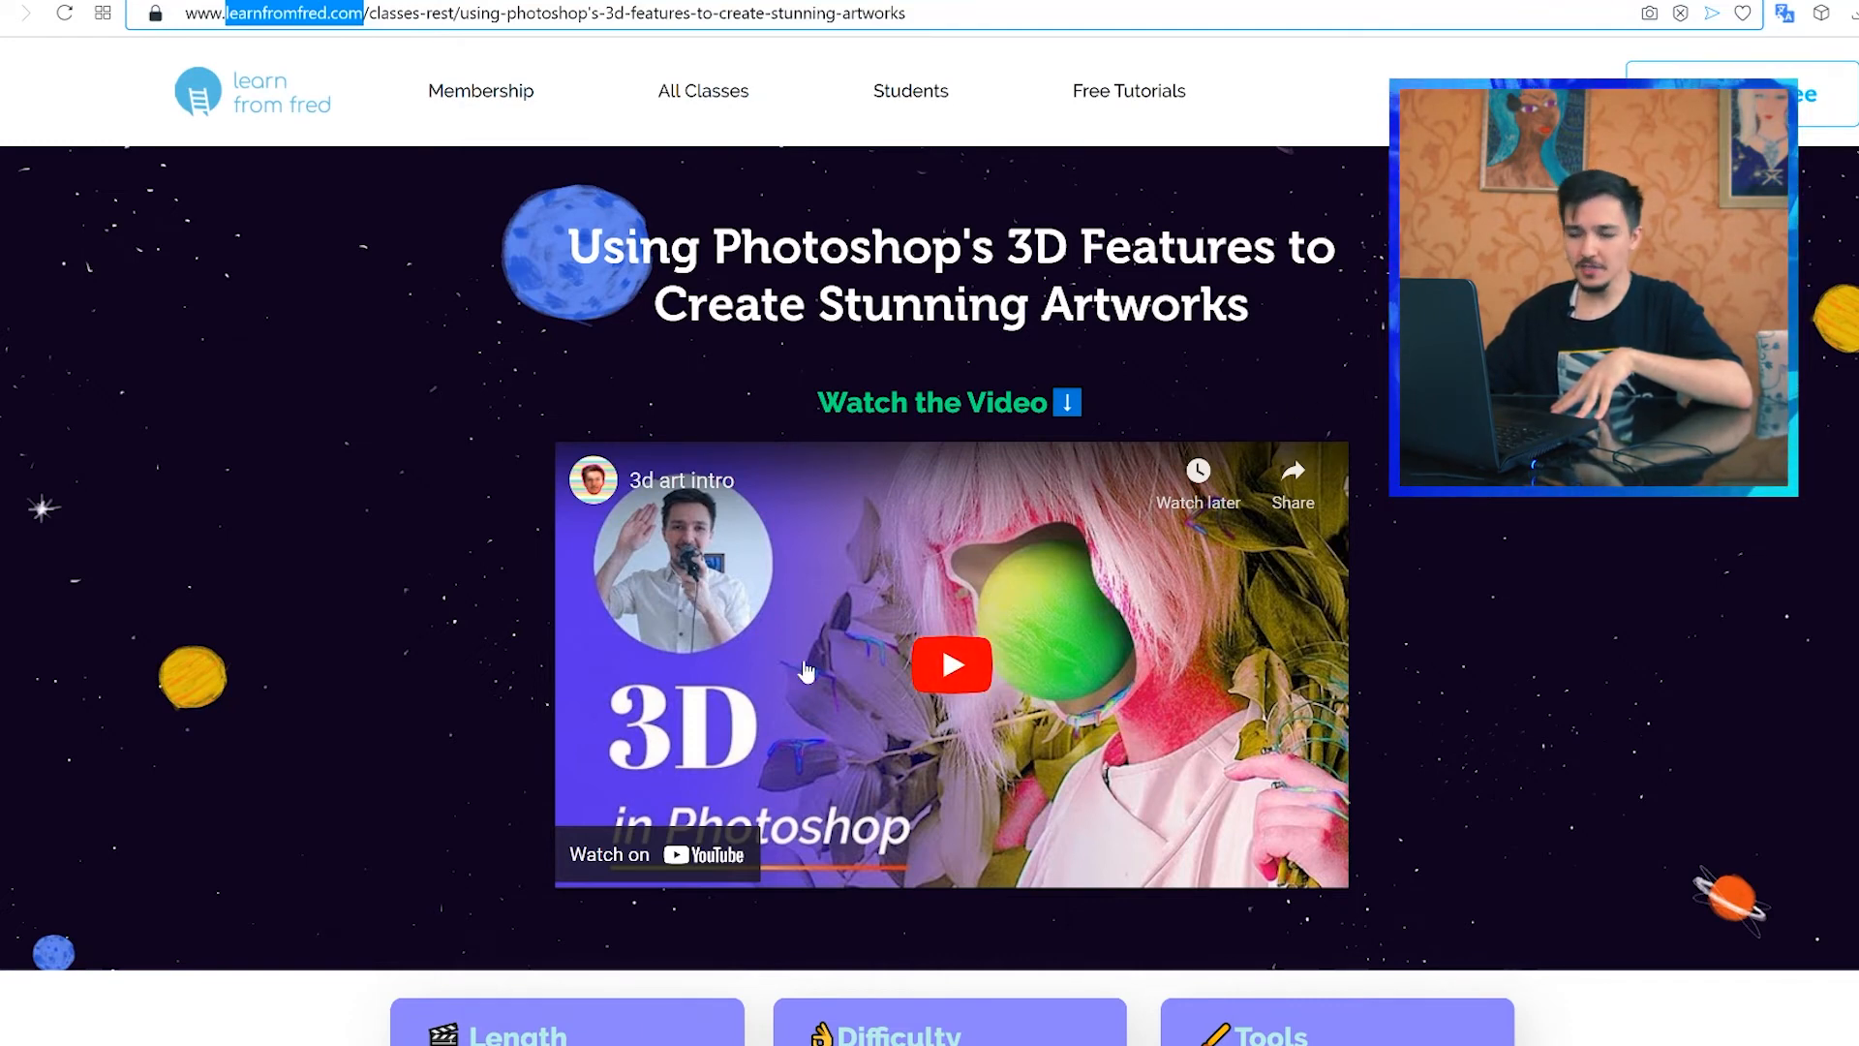
scroll(1544, 552, "down", 14)
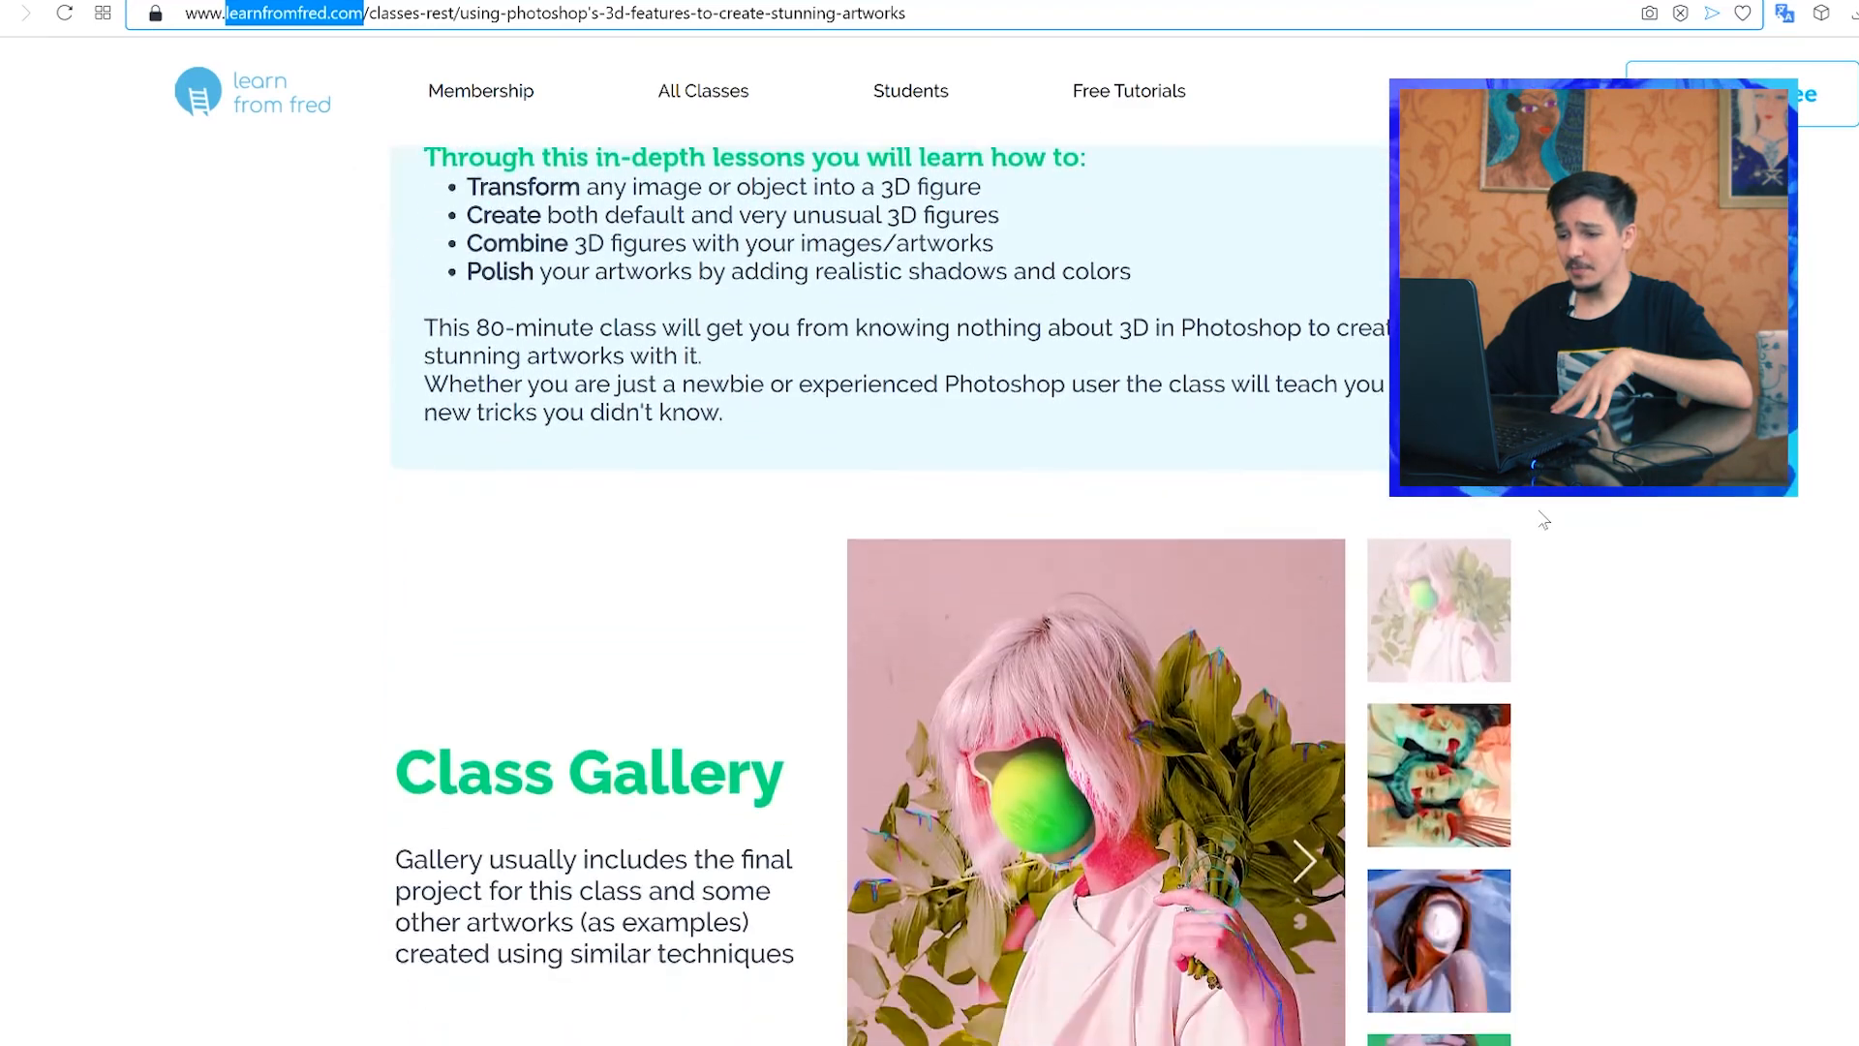
scroll(1544, 520, "down", 3)
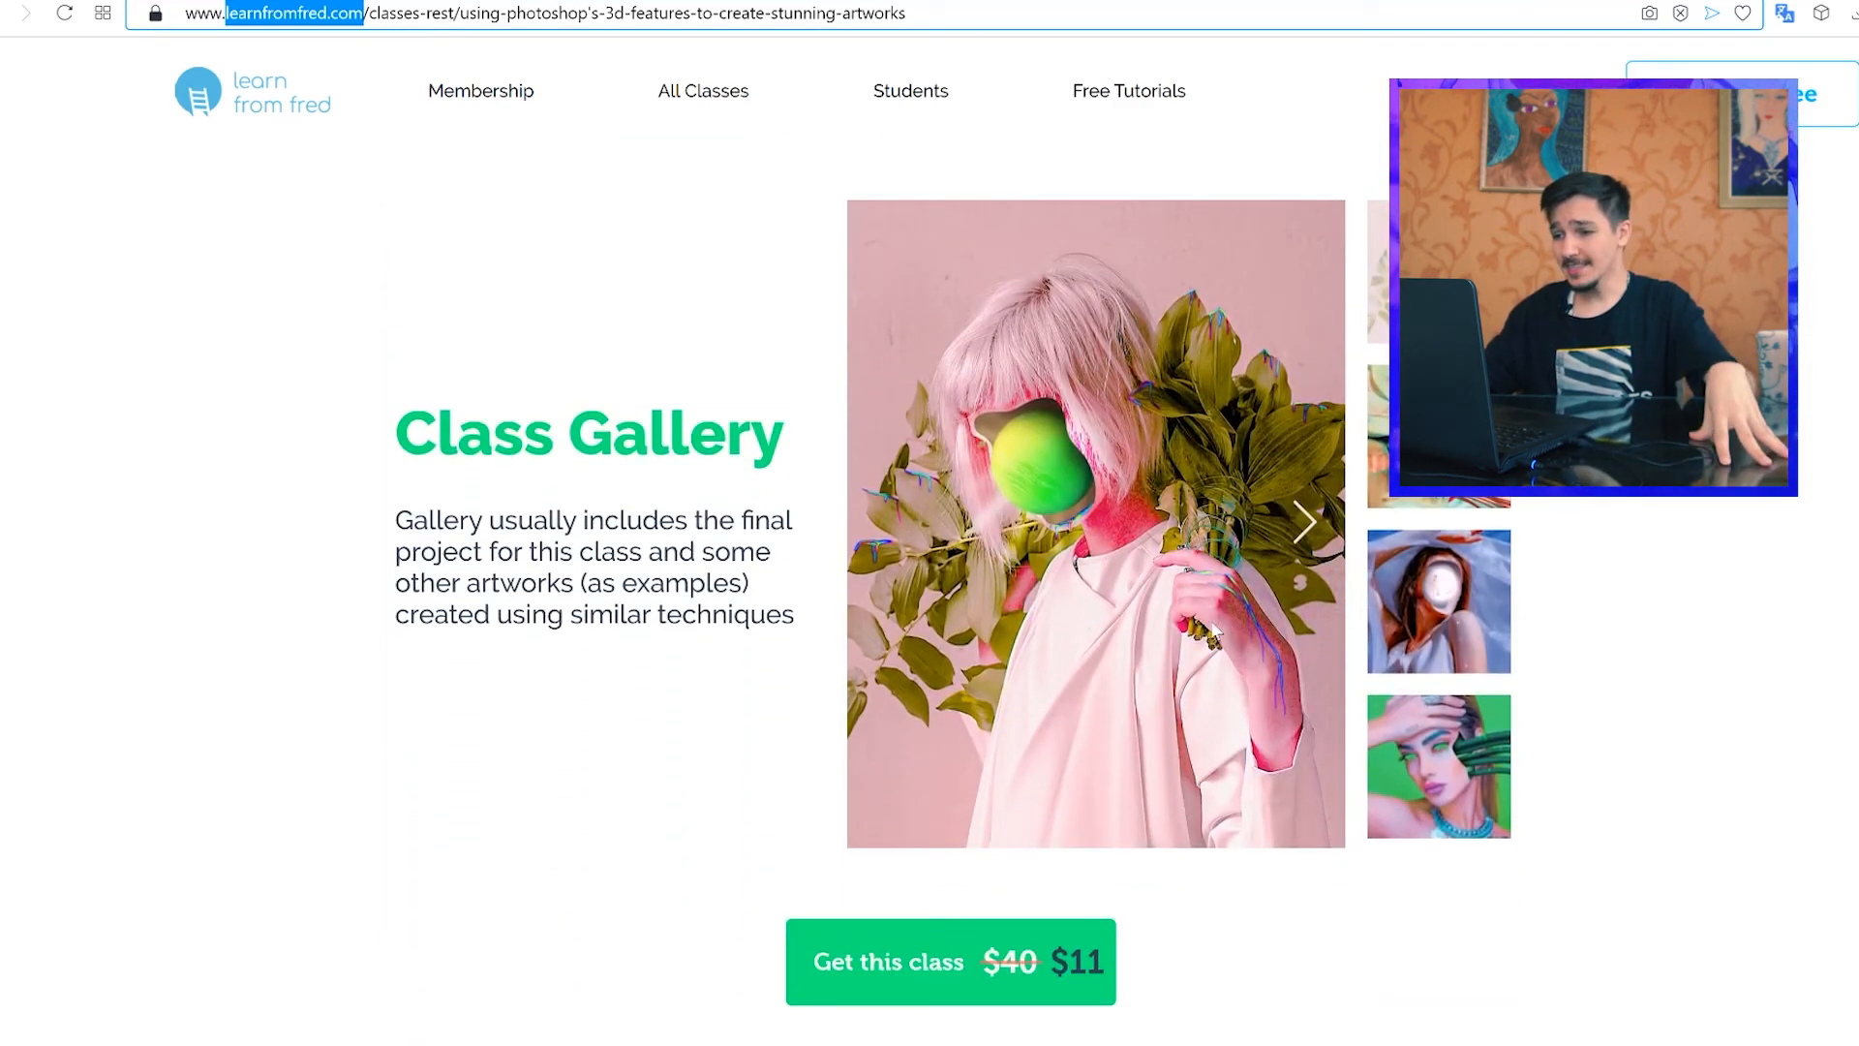
left_click(1304, 522)
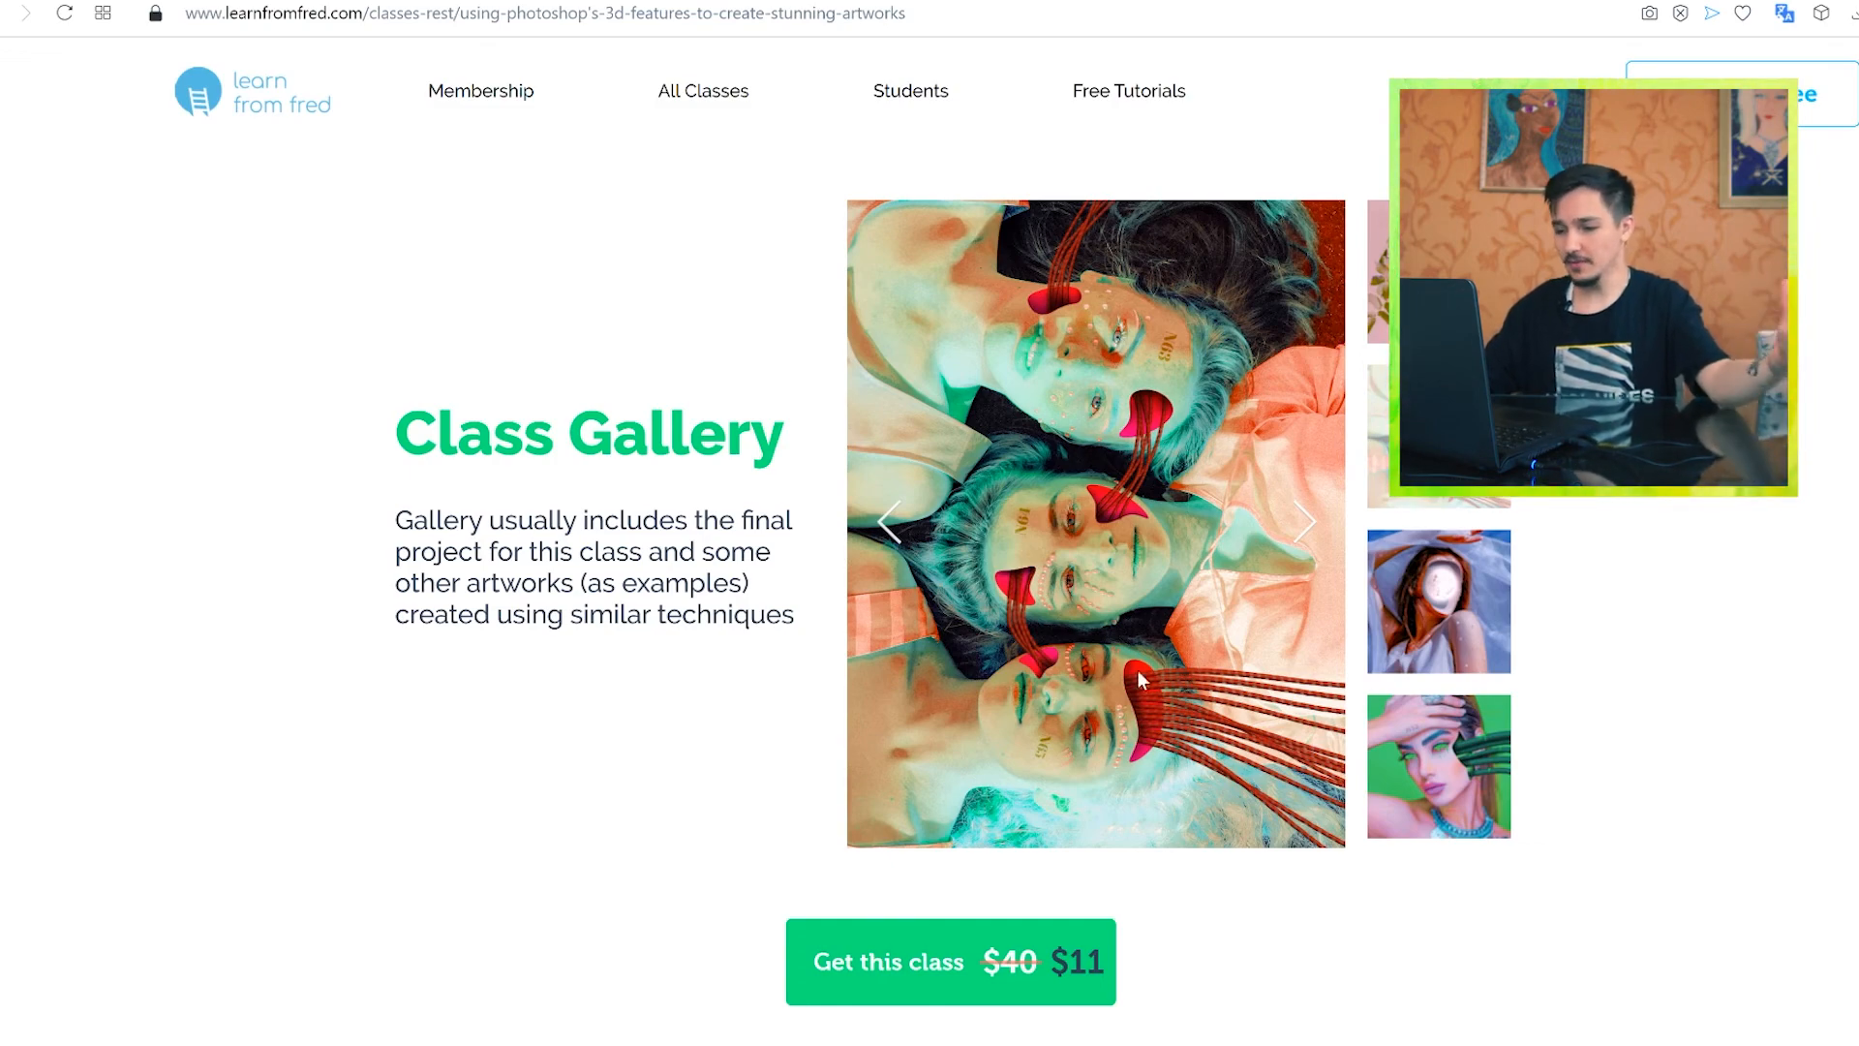
scroll(1137, 671, "down", 8)
scroll(1576, 667, "down", 8)
scroll(1576, 667, "up", 1)
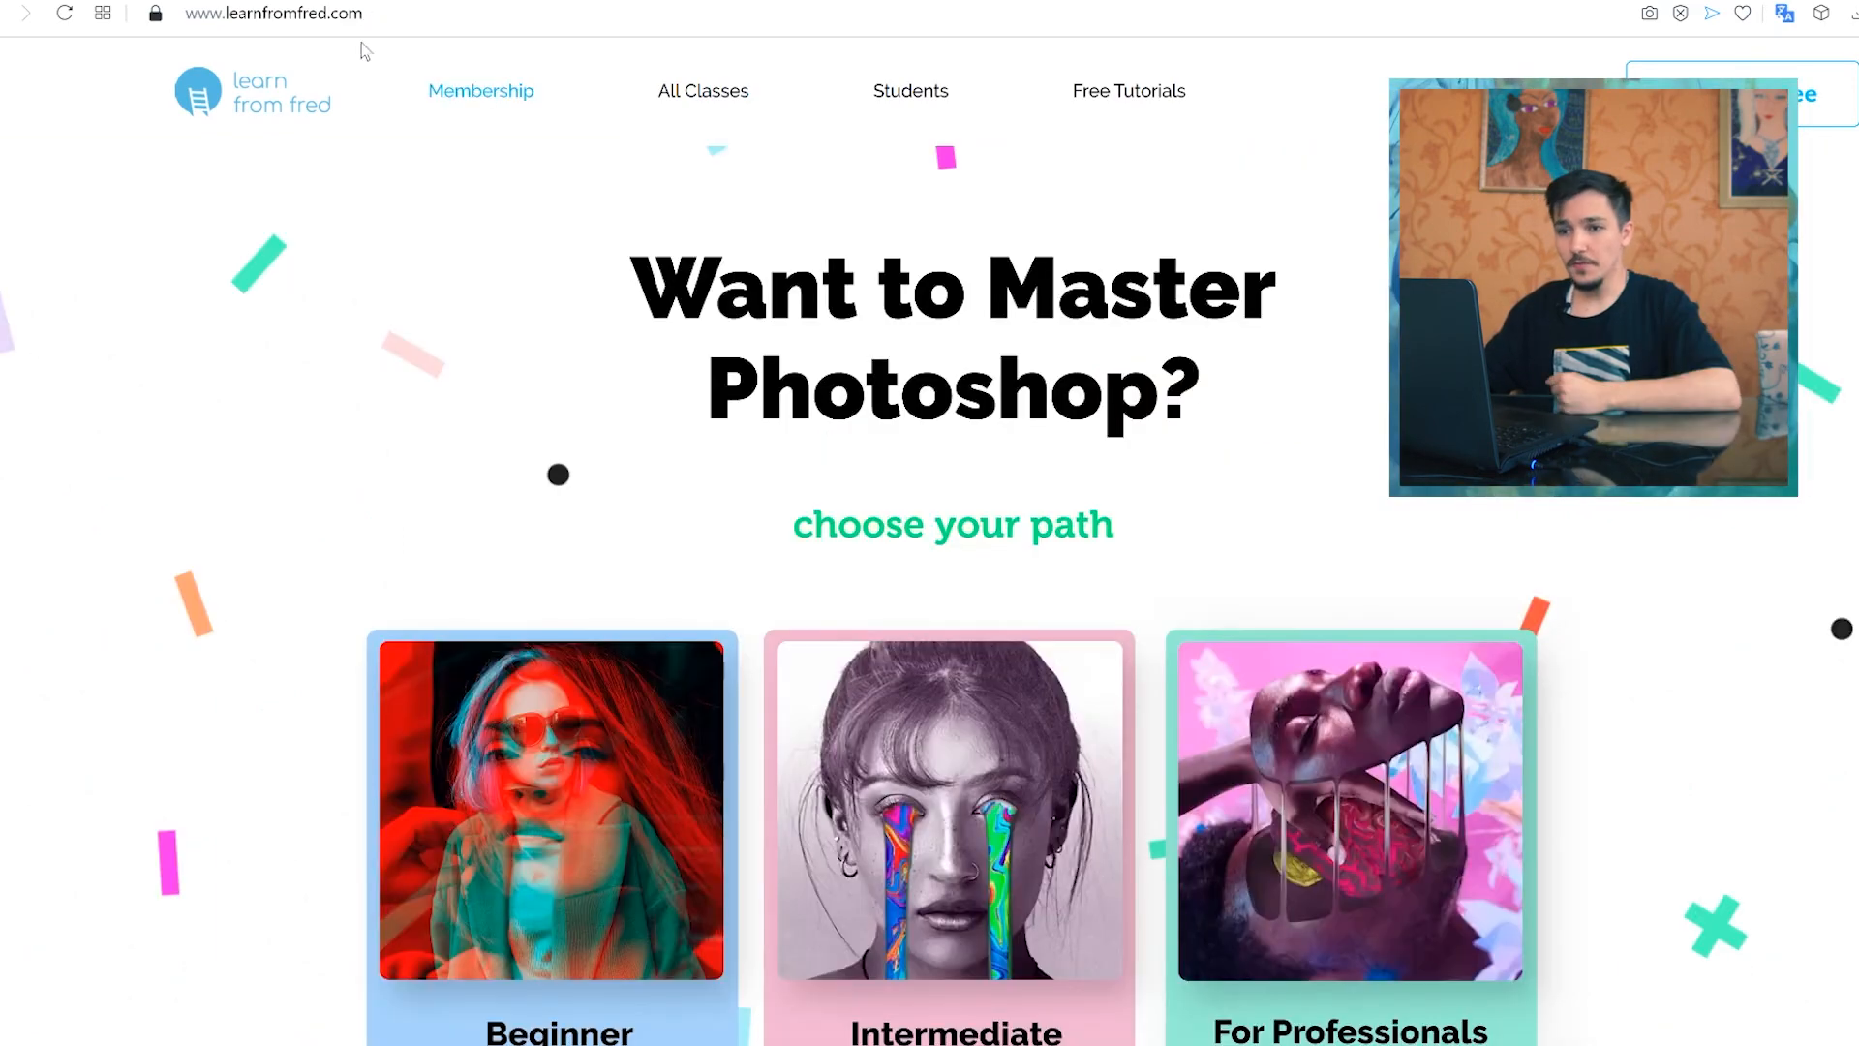
- Examine the learnfromfred.com home page, including the student artworks and the membership free-trial offer
left_click(274, 13)
scroll(370, 525, "down", 20)
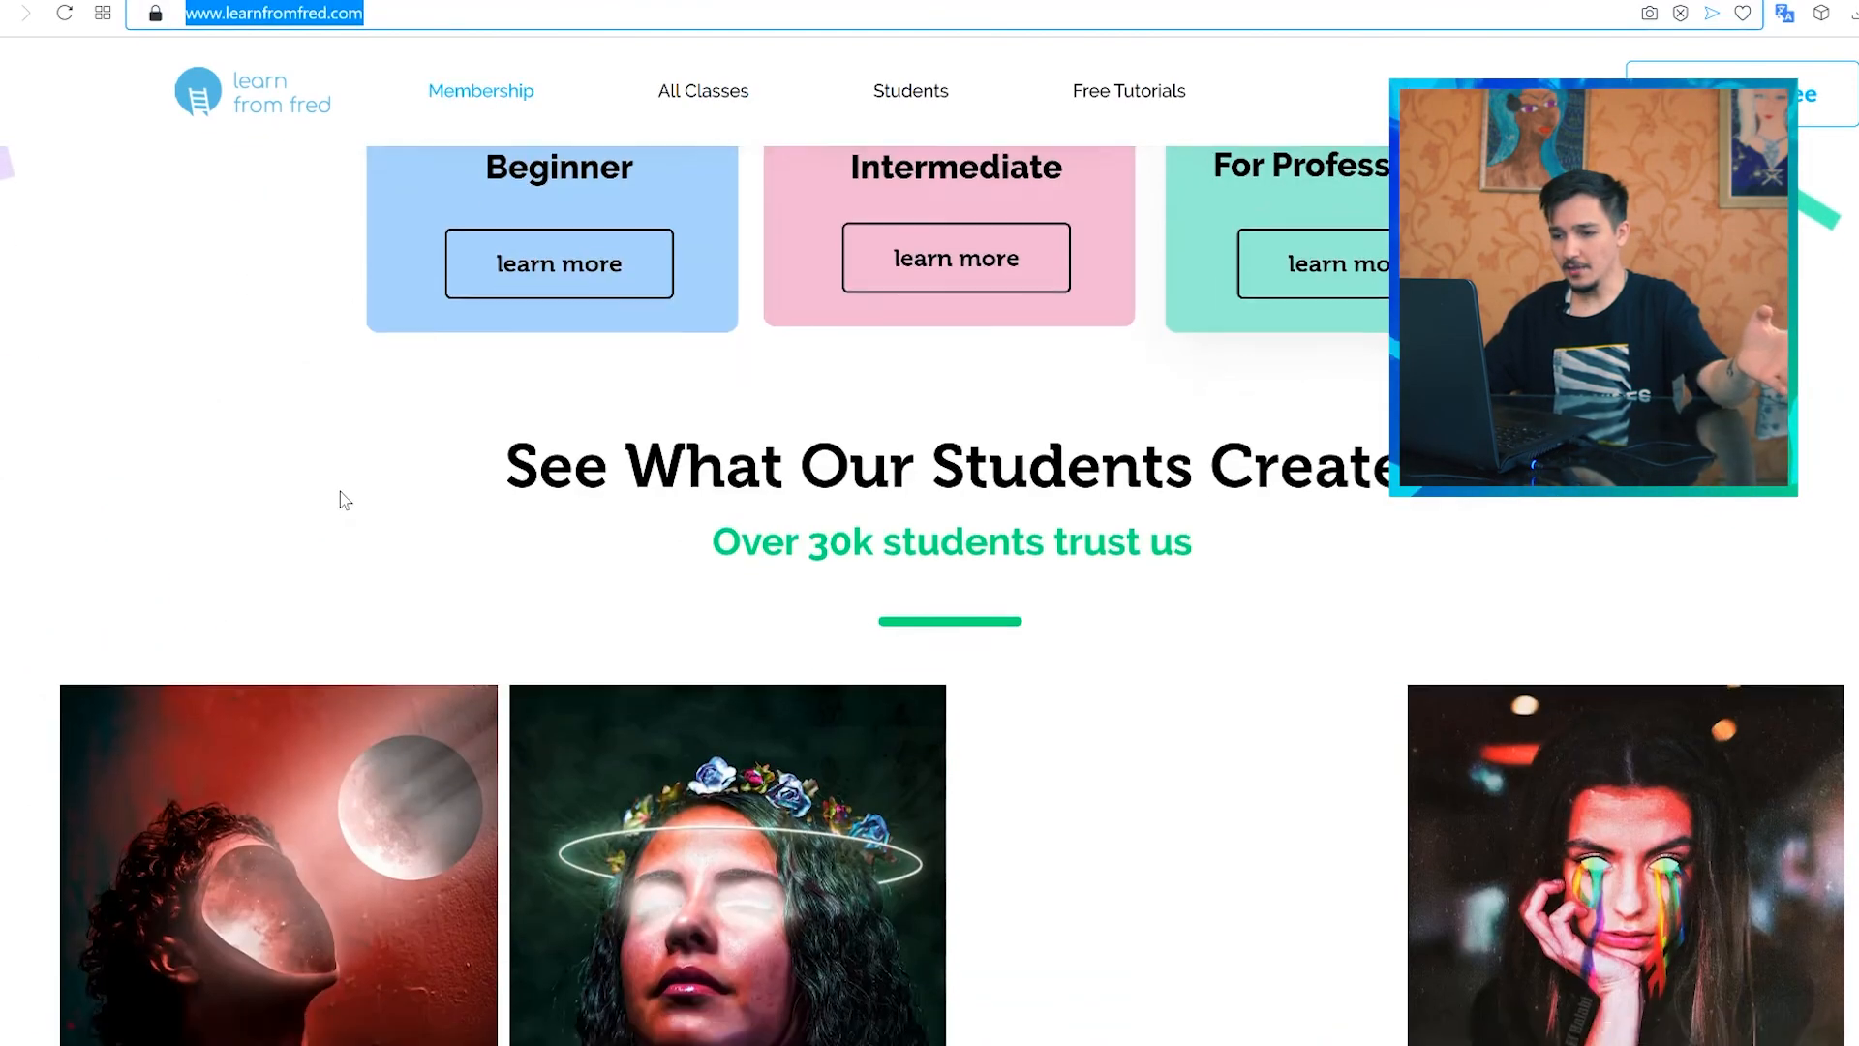
scroll(339, 490, "up", 2)
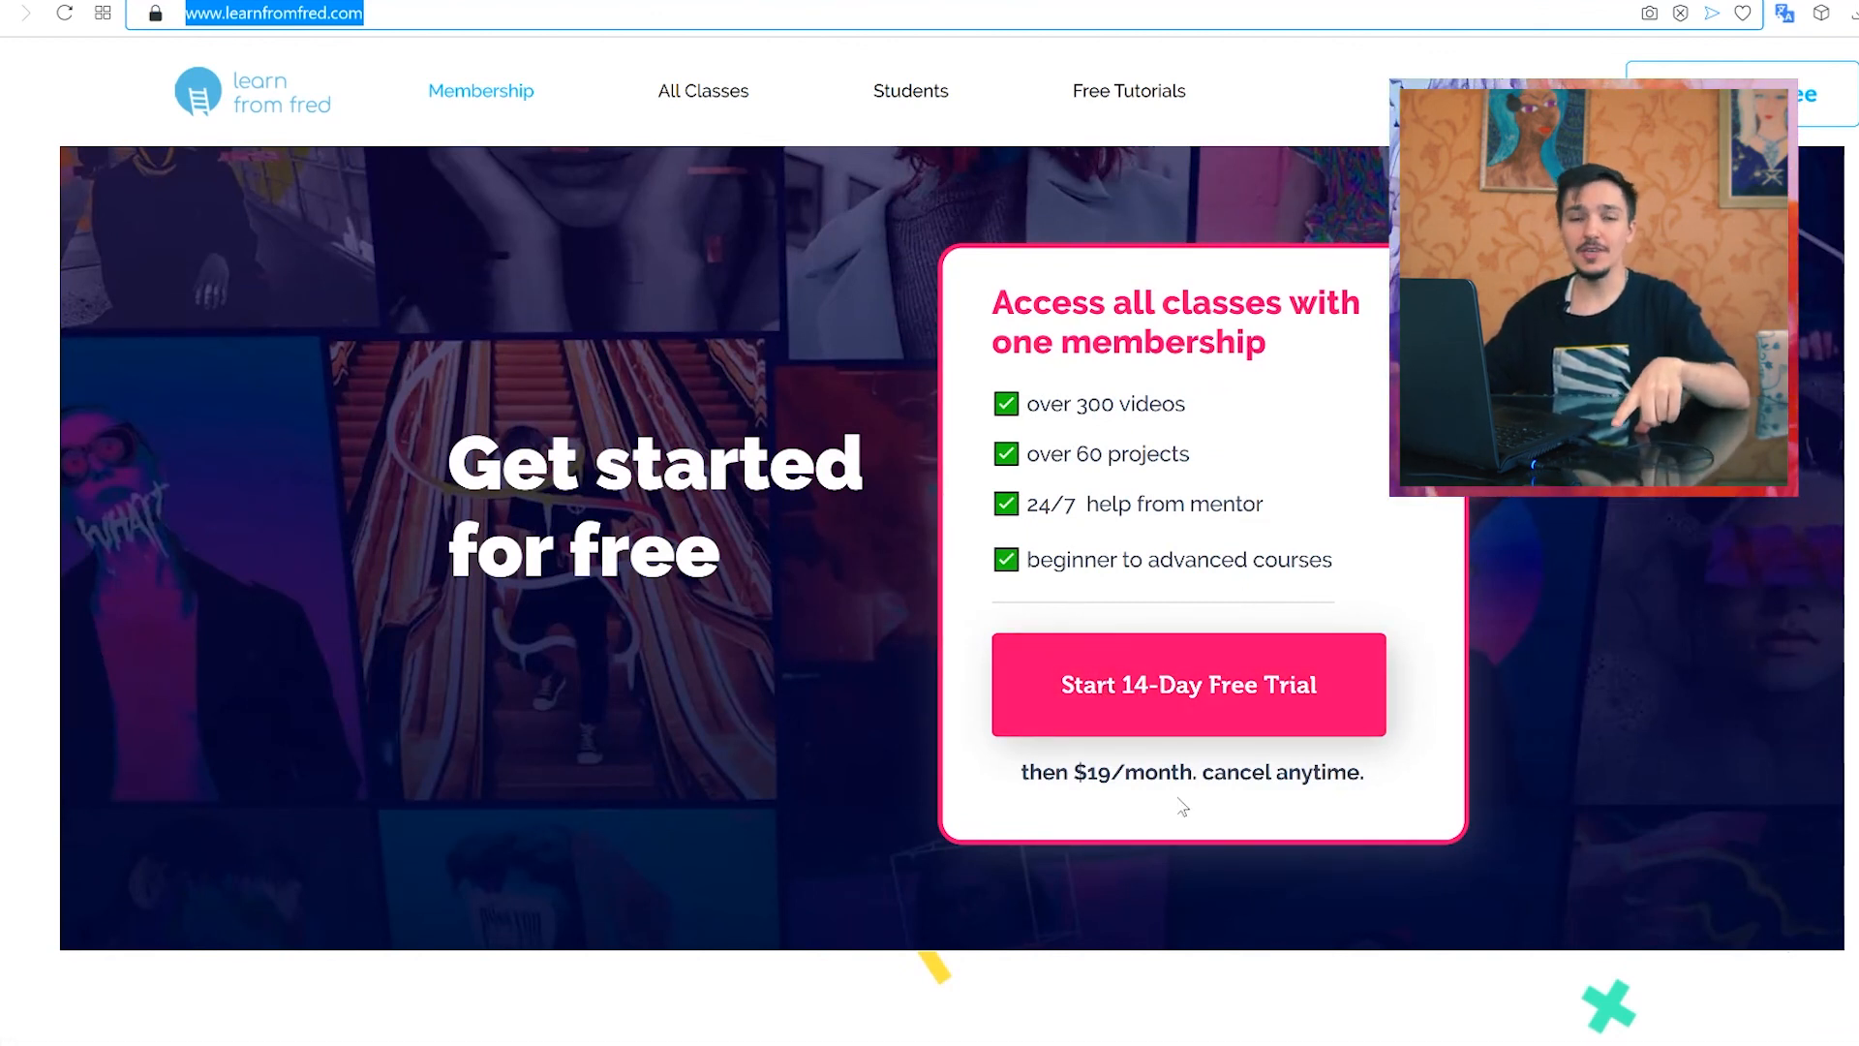
scroll(1178, 799, "up", 9)
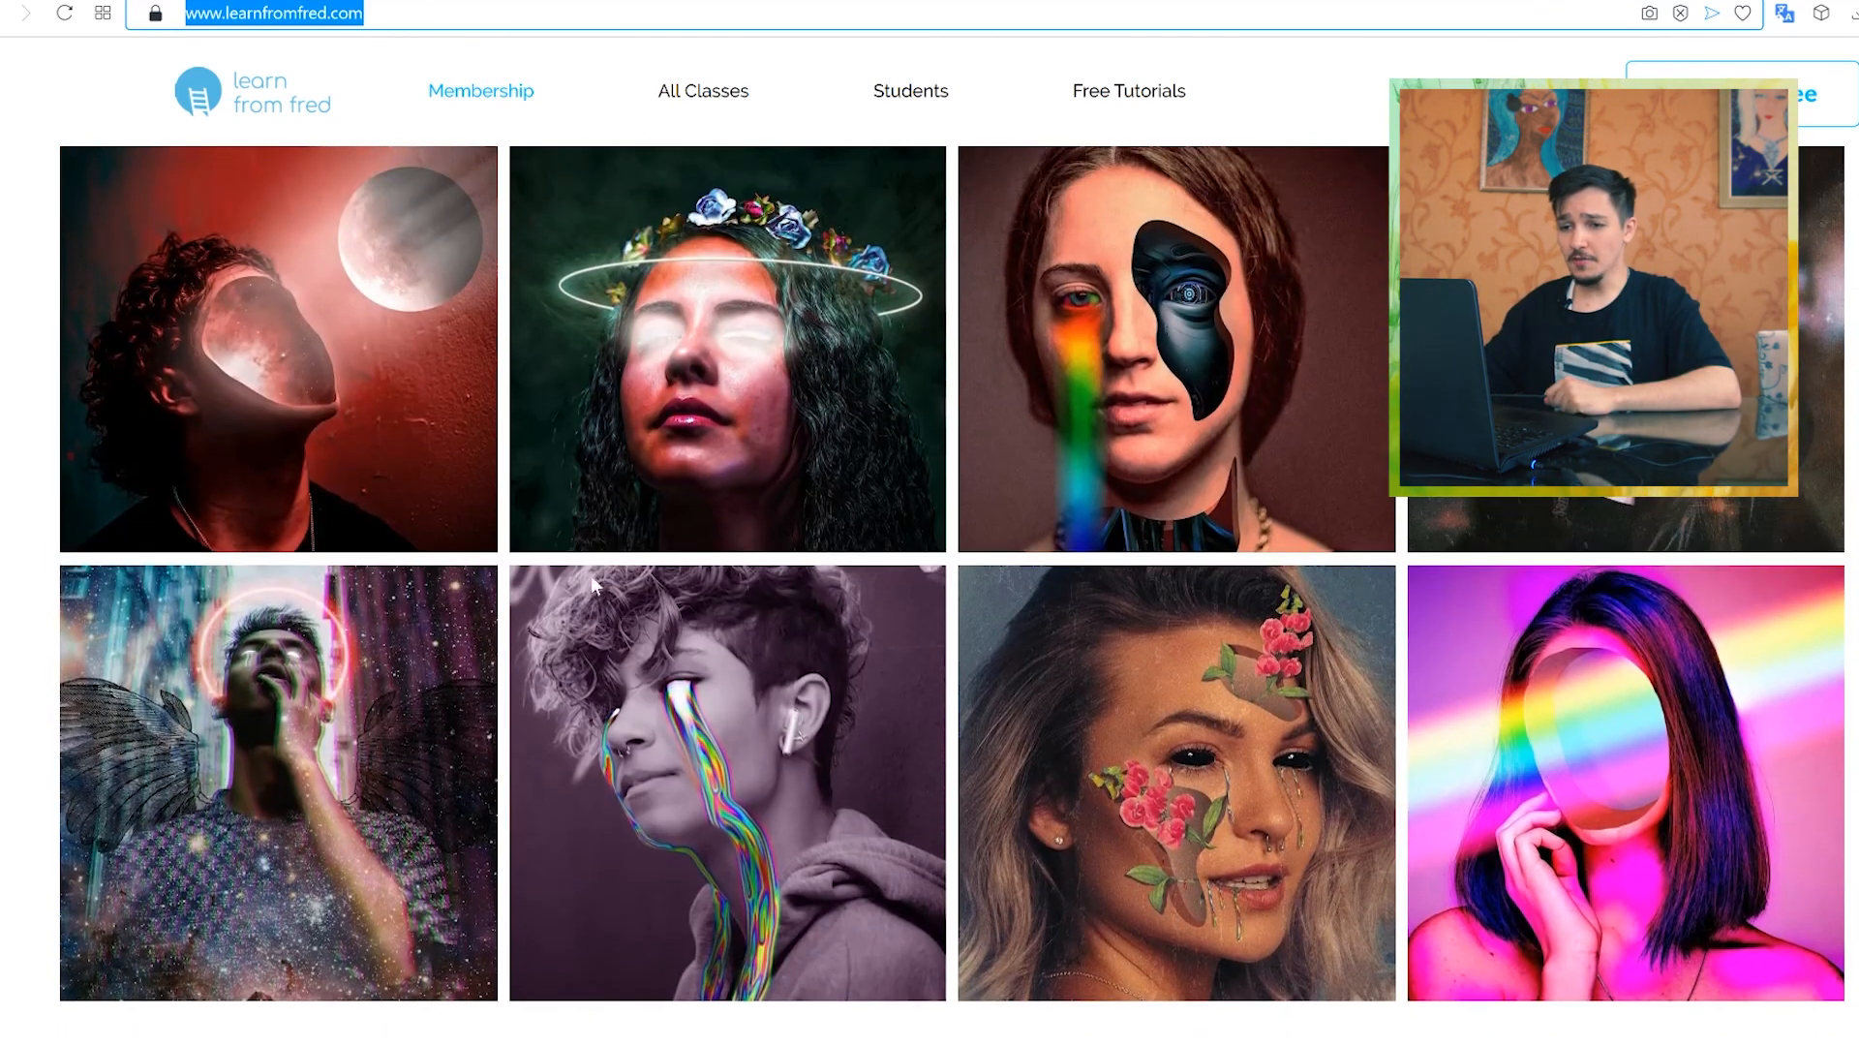